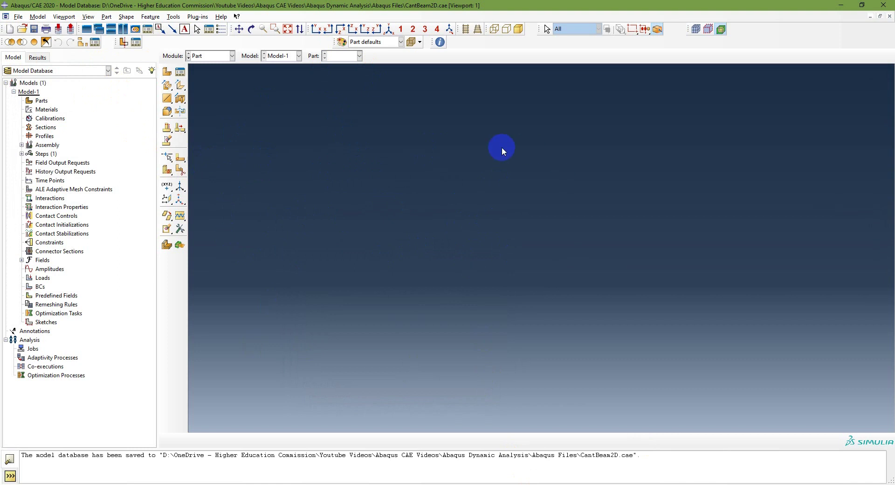
{"action": "left_click", "coordinate": [530, 483]}
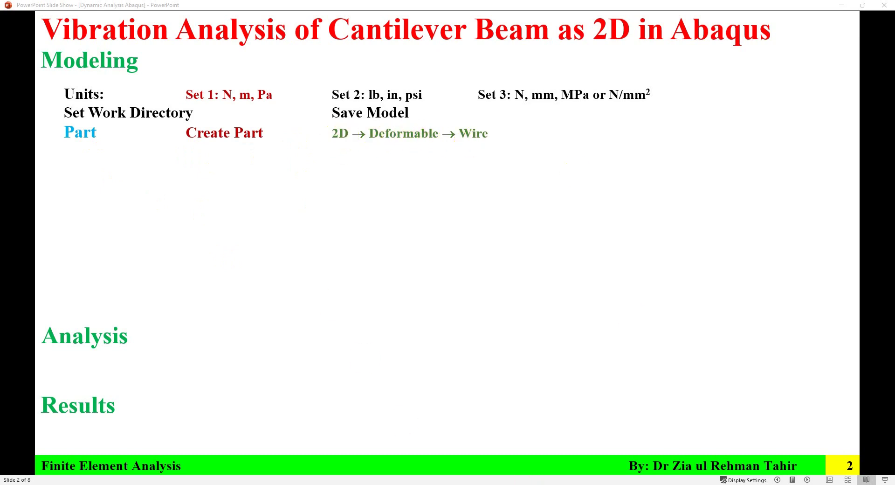
{"action": "key", "text": "alt+Tab"}
{"action": "left_click", "coordinate": [41, 100]}
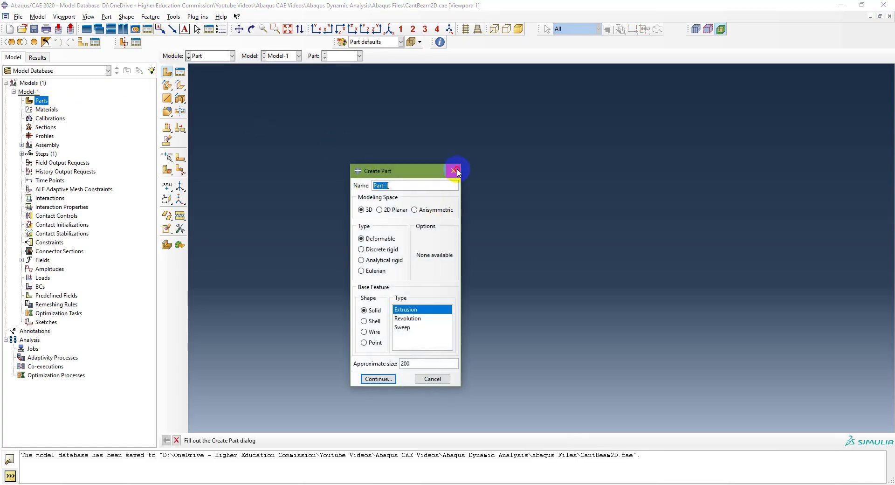
{"action": "left_click", "coordinate": [458, 167]}
- Create a 2D planar, deformable wire part with an approximate size of 1 and enter its sketch
{"action": "left_click", "coordinate": [207, 56]}
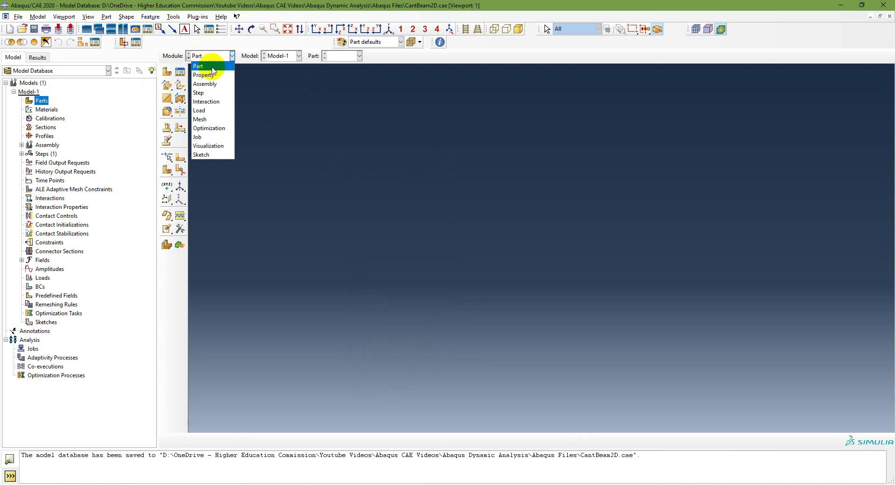
{"action": "left_click", "coordinate": [213, 66]}
{"action": "left_click", "coordinate": [167, 72]}
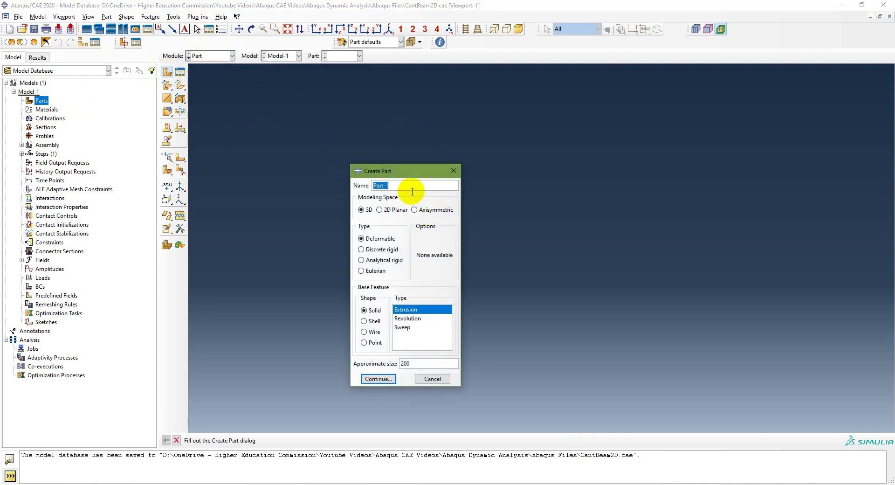
{"action": "left_click", "coordinate": [380, 209]}
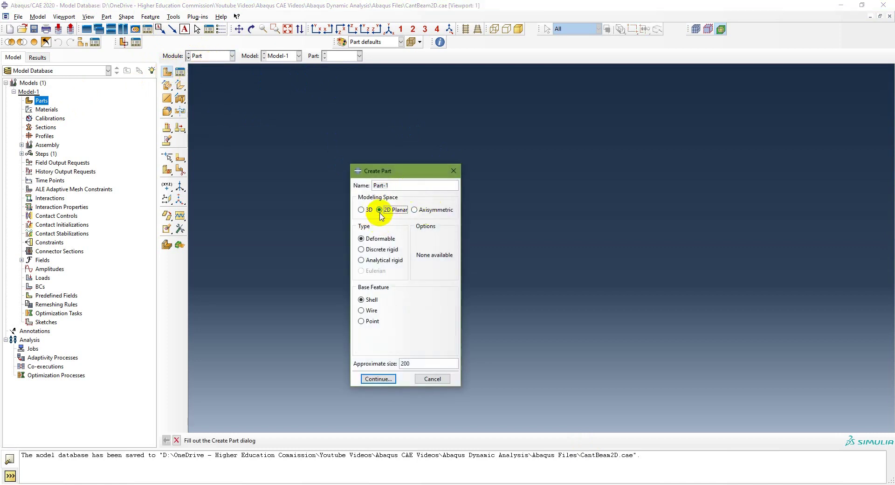
{"action": "left_click", "coordinate": [364, 311]}
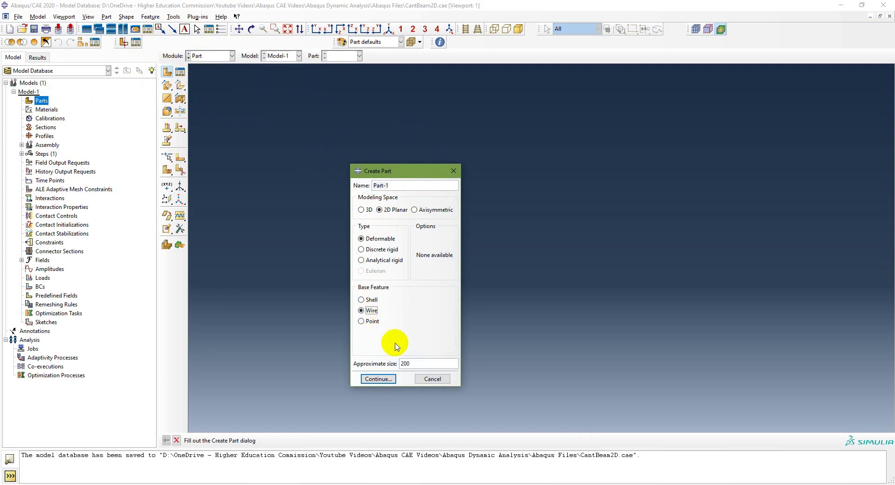
{"action": "left_click", "coordinate": [423, 364]}
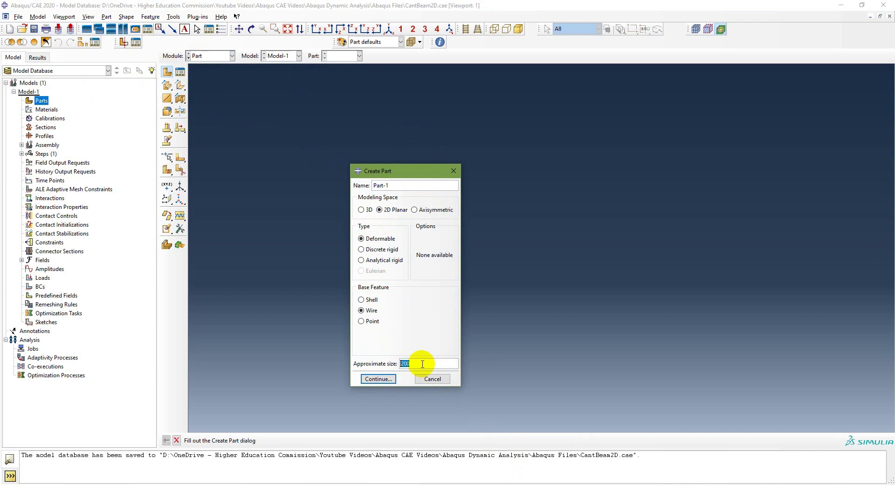
{"action": "type", "text": "1"}
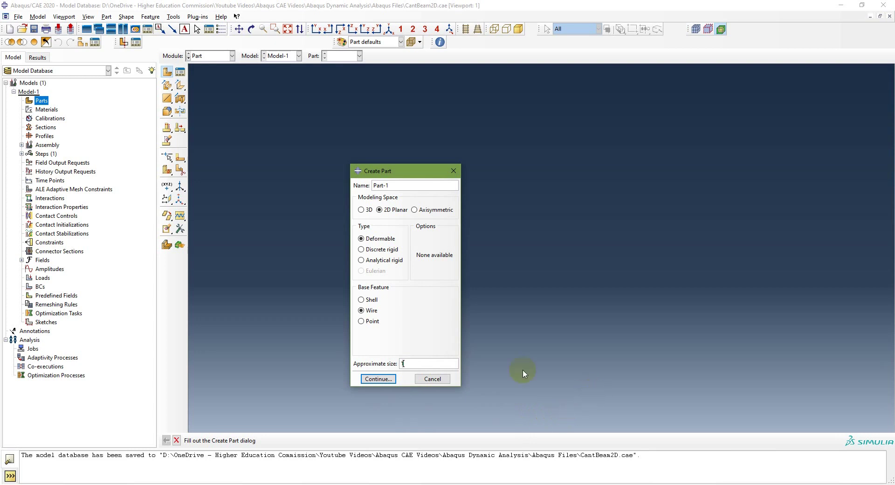
{"action": "left_click", "coordinate": [378, 379]}
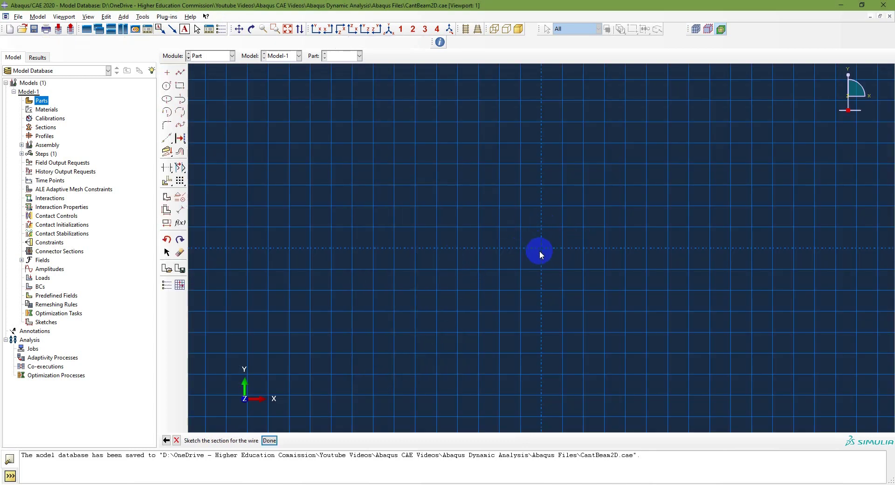
- Sketch a horizontal line about 0.26 long from the origin along the positive X axis
{"action": "scroll", "coordinate": [543, 284], "scroll_direction": "down", "scroll_amount": 2}
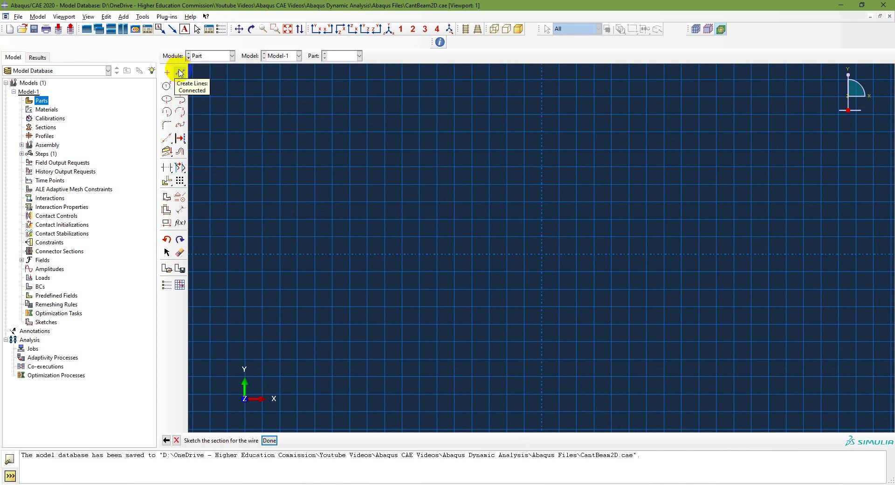
{"action": "left_click", "coordinate": [180, 73]}
{"action": "left_click", "coordinate": [542, 254]}
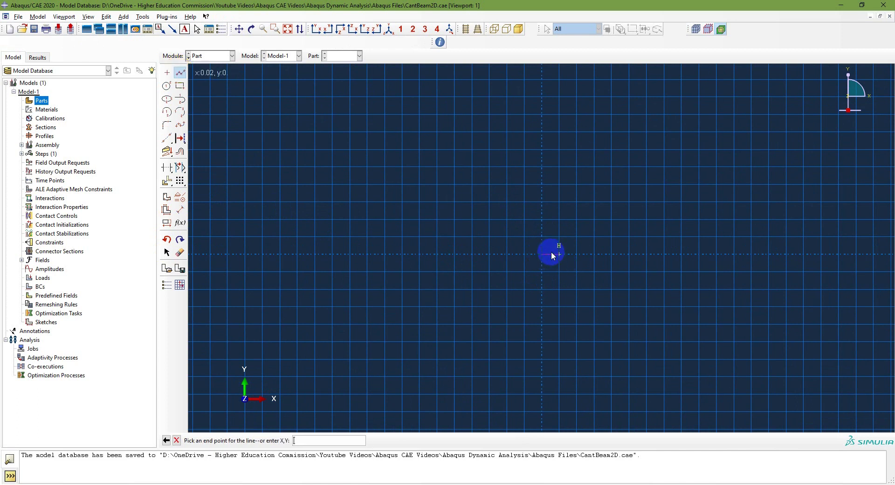
{"action": "left_click", "coordinate": [768, 254]}
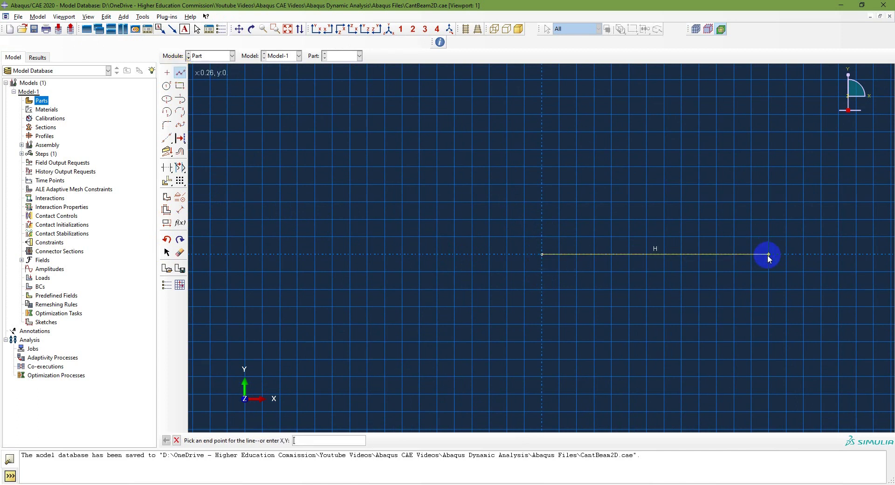
{"action": "right_click", "coordinate": [704, 264]}
{"action": "left_click", "coordinate": [727, 312]}
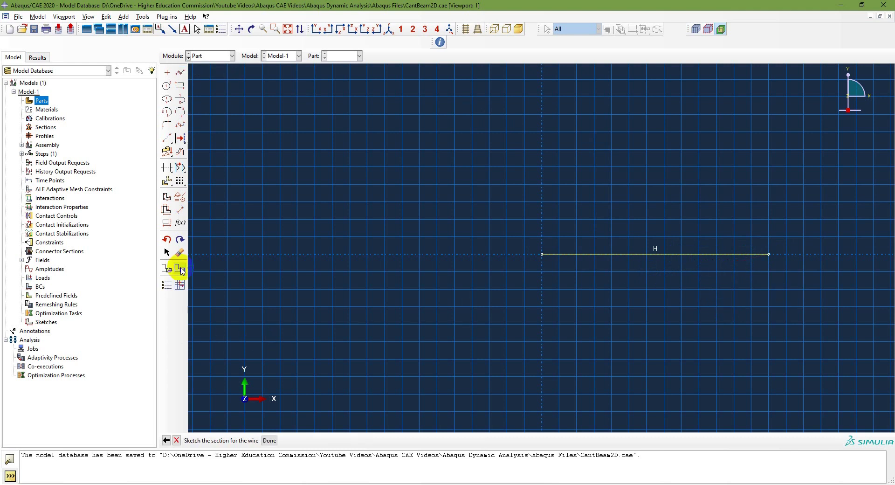
- Dimension the horizontal line below it and set its length to 0.4064
{"action": "left_click", "coordinate": [180, 212]}
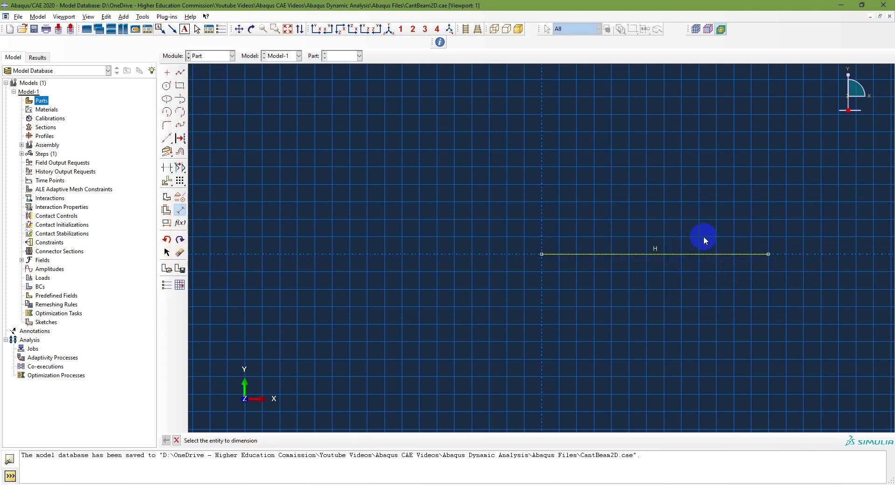
{"action": "left_click", "coordinate": [695, 251]}
{"action": "left_click", "coordinate": [676, 280]}
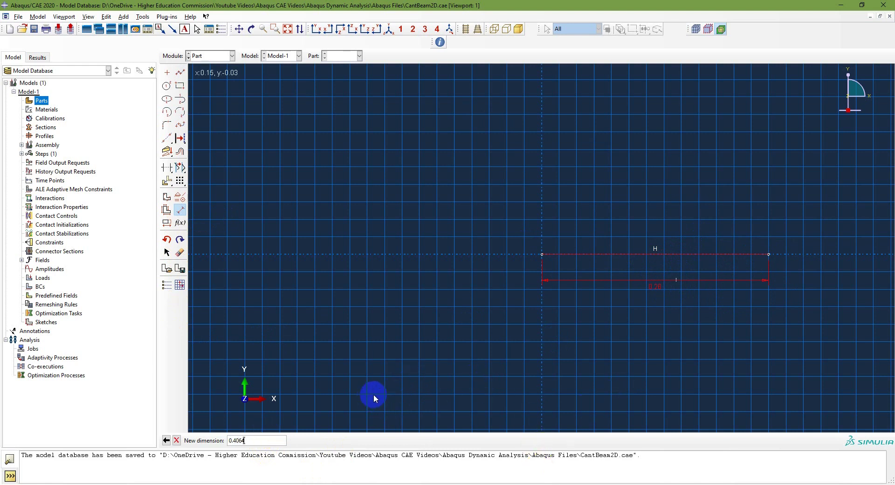
{"action": "key", "text": "Return"}
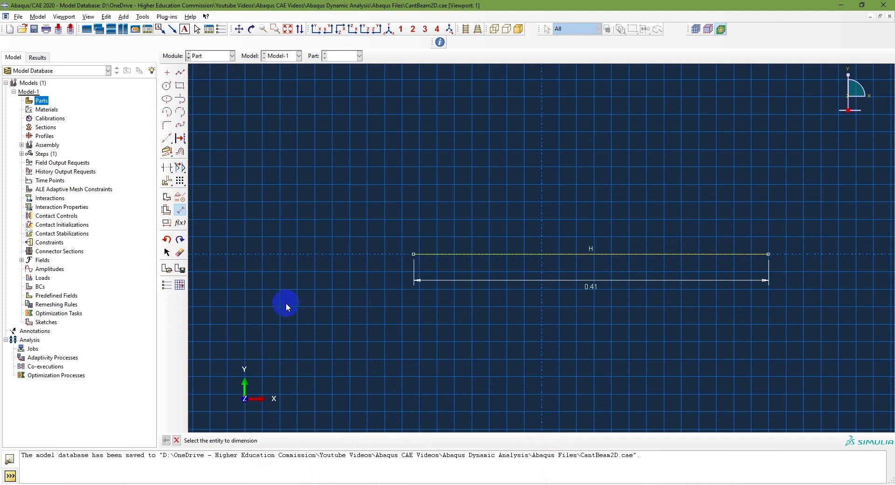
- Move the dimensioned line along the X axis so its start point lies at the origin, and finish the wire sketch
{"action": "left_click", "coordinate": [167, 252]}
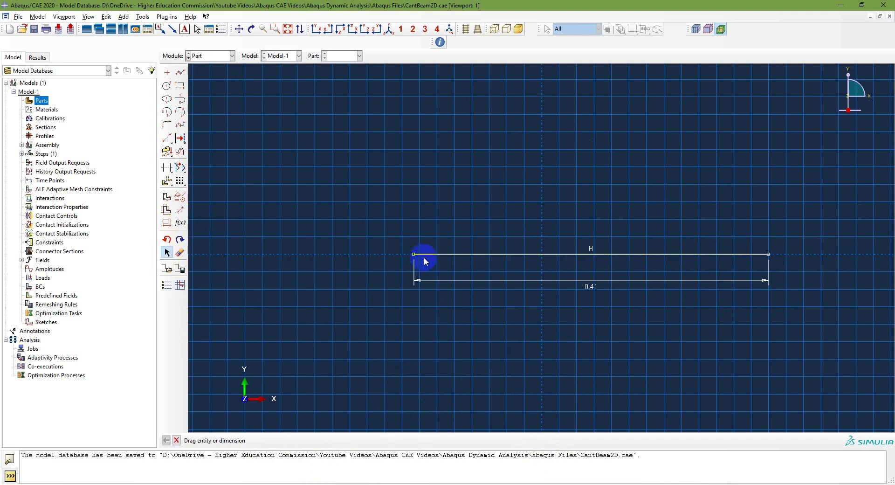
{"action": "mouse_move", "coordinate": [426, 260]}
{"action": "left_mouse_down"}
{"action": "mouse_move", "coordinate": [575, 262]}
{"action": "mouse_move", "coordinate": [597, 250]}
{"action": "mouse_move", "coordinate": [763, 258]}
{"action": "mouse_move", "coordinate": [568, 257]}
{"action": "left_mouse_up"}
{"action": "mouse_move", "coordinate": [753, 265]}
{"action": "left_mouse_down"}
{"action": "mouse_move", "coordinate": [725, 250]}
{"action": "mouse_move", "coordinate": [543, 258]}
{"action": "mouse_move", "coordinate": [552, 256]}
{"action": "left_mouse_up"}
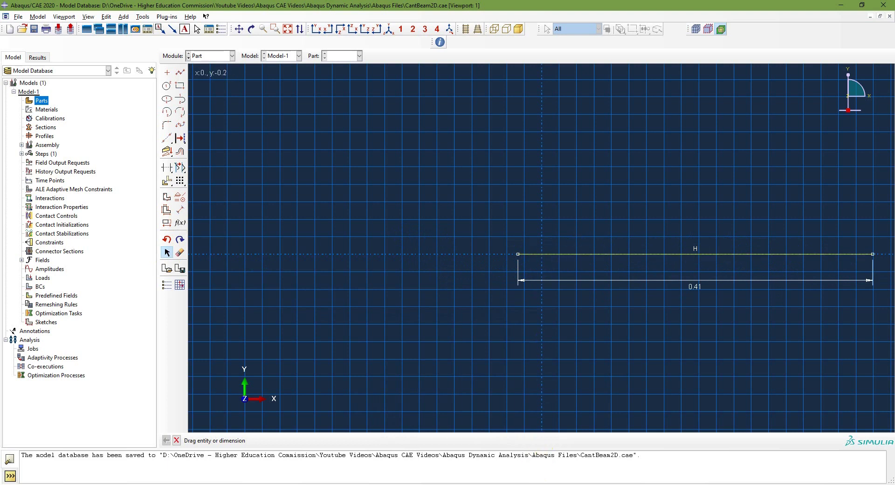
{"action": "middle_click", "coordinate": [282, 204]}
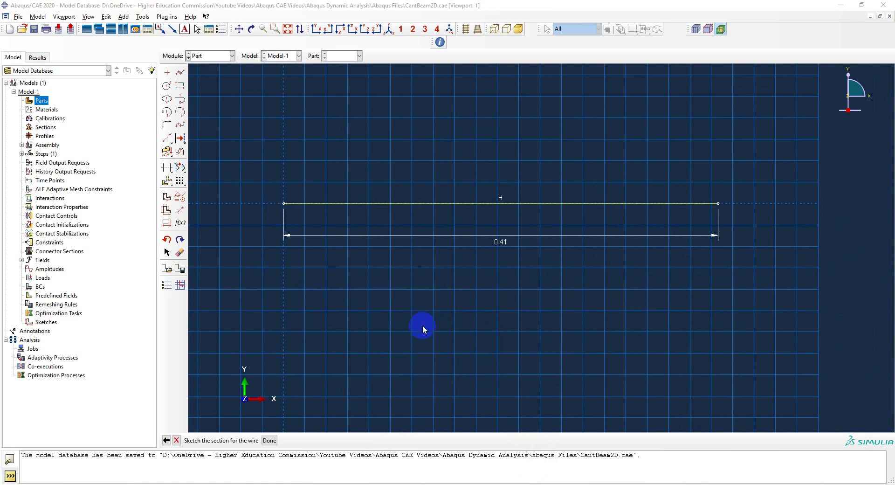
{"action": "left_click", "coordinate": [271, 441]}
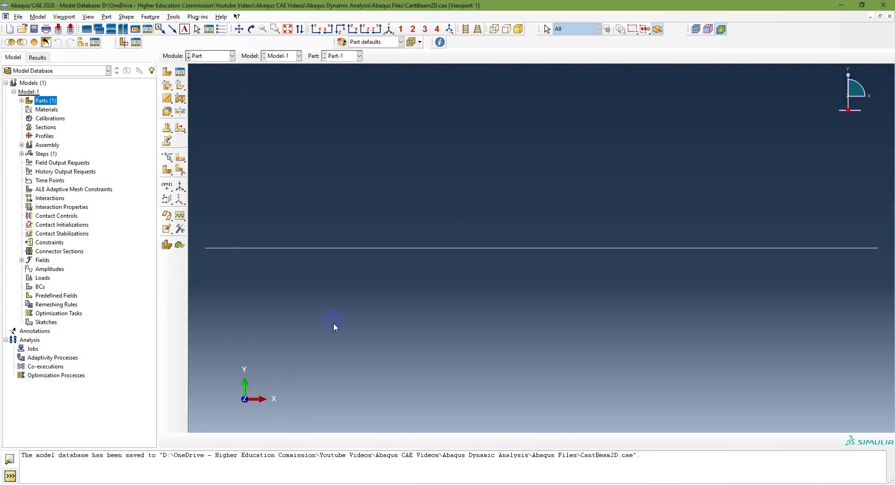
- In the Property module, create a material named Steel with a uniform mass density of 7850
{"action": "key", "text": "alt+Tab"}
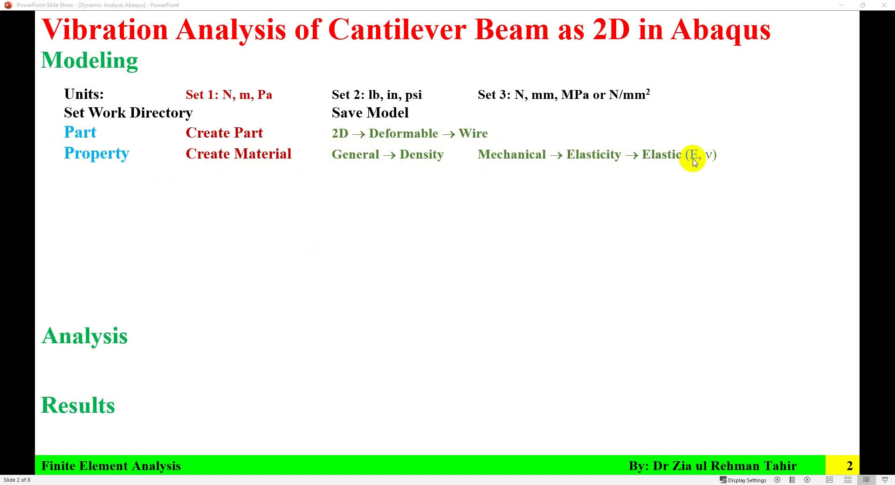
{"action": "key", "text": "alt+Tab"}
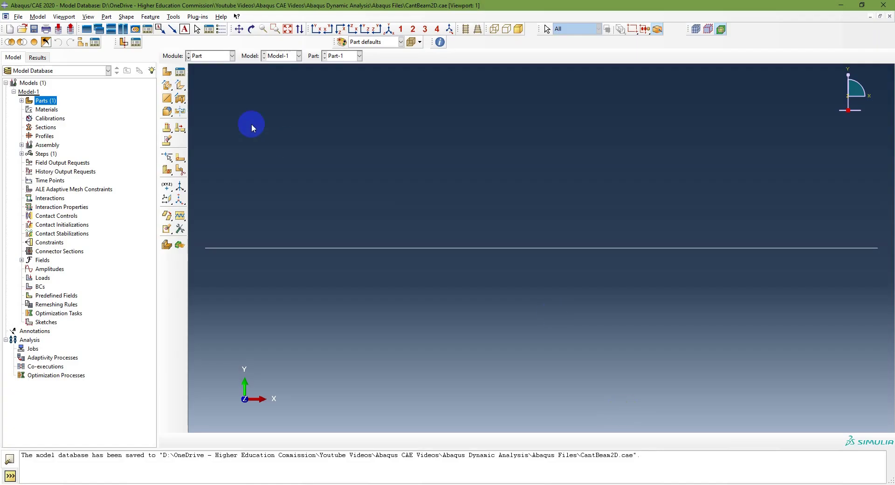
{"action": "left_click", "coordinate": [45, 110]}
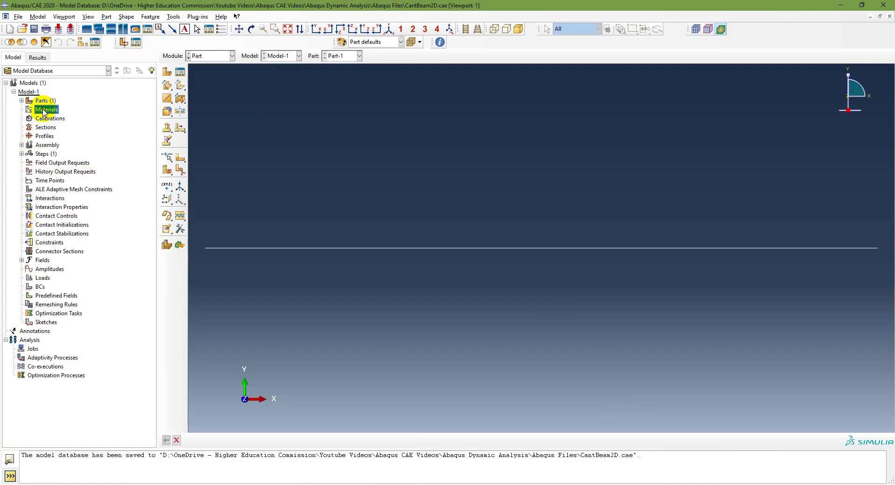
{"action": "left_click", "coordinate": [231, 55]}
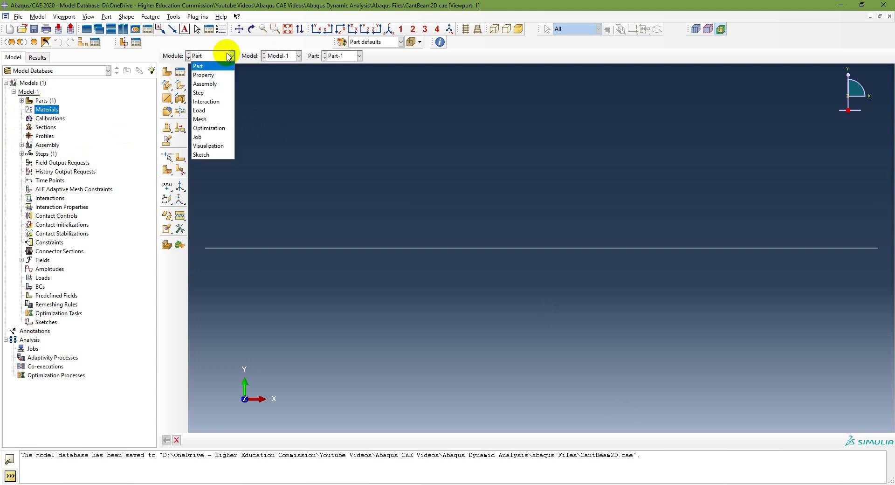
{"action": "left_click", "coordinate": [205, 73]}
{"action": "left_click", "coordinate": [168, 72]}
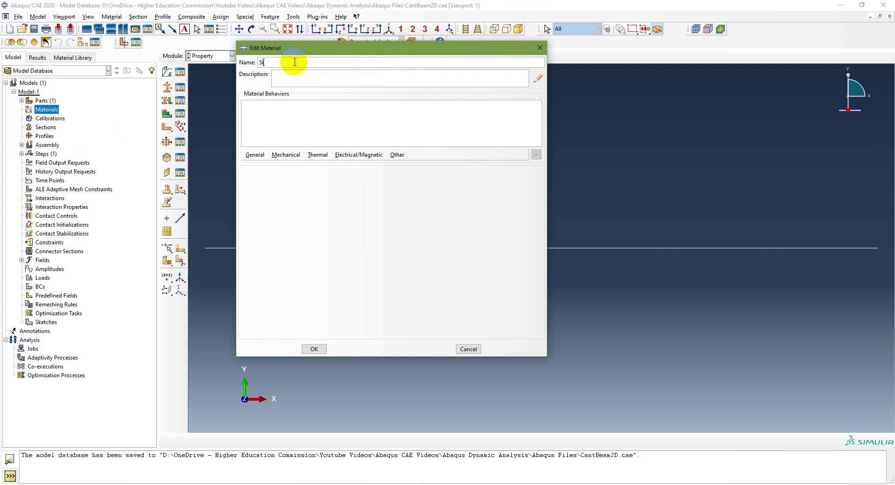
{"action": "type", "text": "Steel"}
{"action": "left_click", "coordinate": [255, 154]}
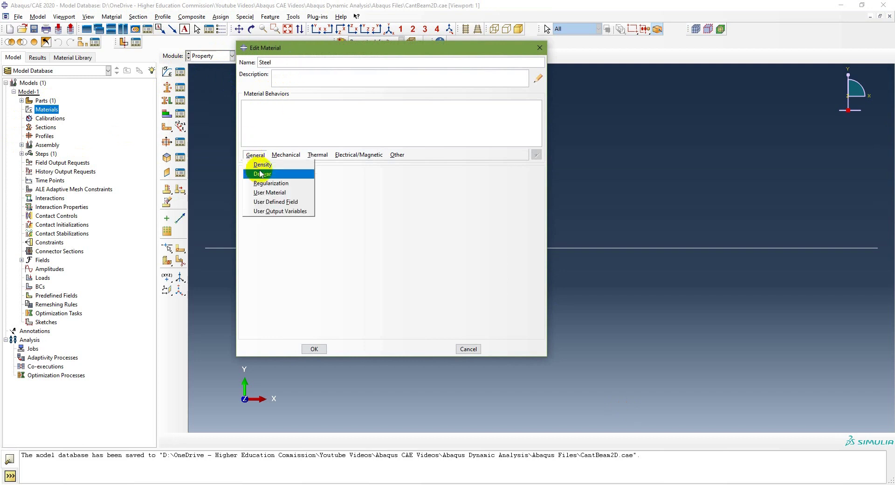
{"action": "left_click", "coordinate": [259, 164]}
{"action": "left_click", "coordinate": [278, 247]}
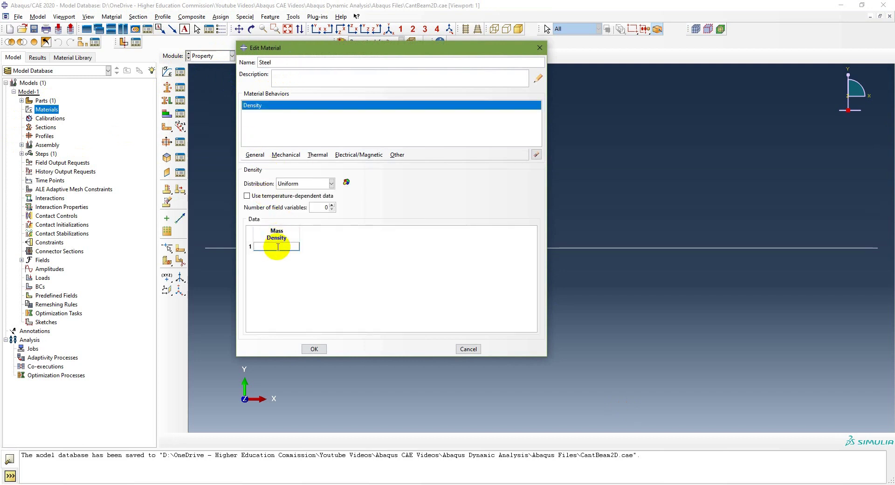
- Add isotropic elastic behavior to Steel with Young's modulus 210e9 and Poisson's ratio 0.3, and save the material
{"action": "left_click", "coordinate": [286, 154]}
{"action": "mouse_move", "coordinate": [299, 165]}
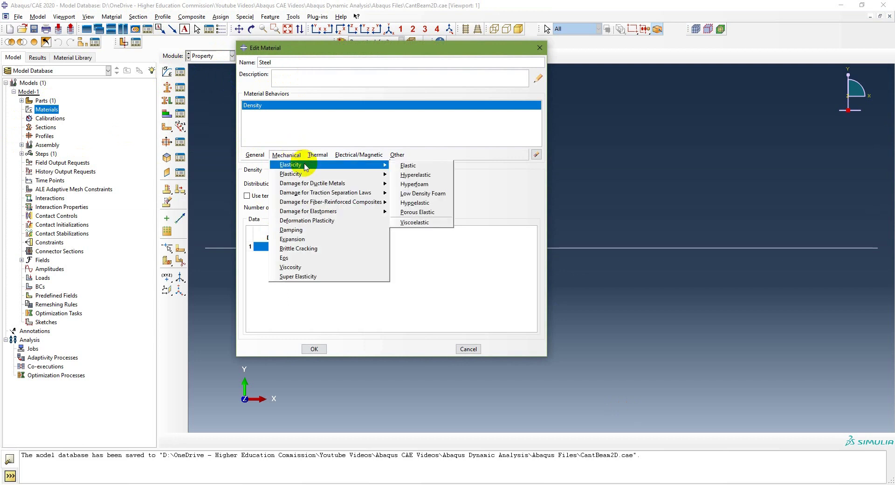
{"action": "left_click", "coordinate": [408, 165]}
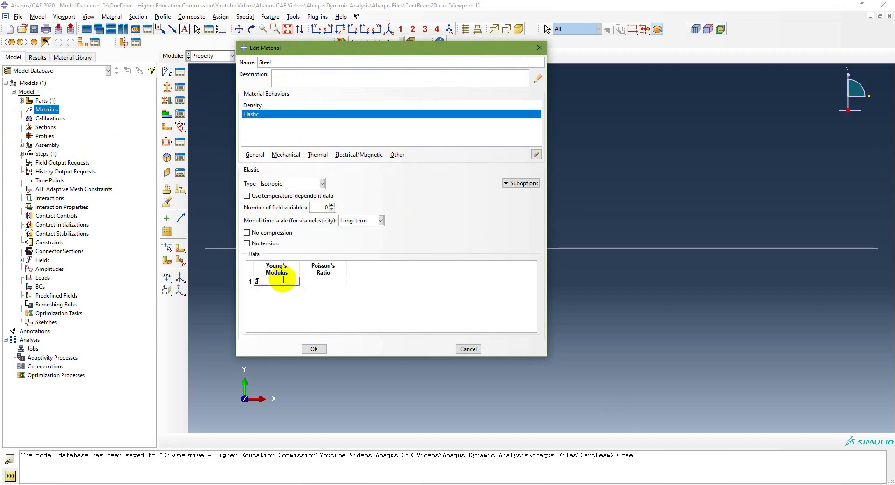
{"action": "left_click", "coordinate": [283, 280]}
{"action": "type", "text": "210e9"}
{"action": "key", "text": "Tab"}
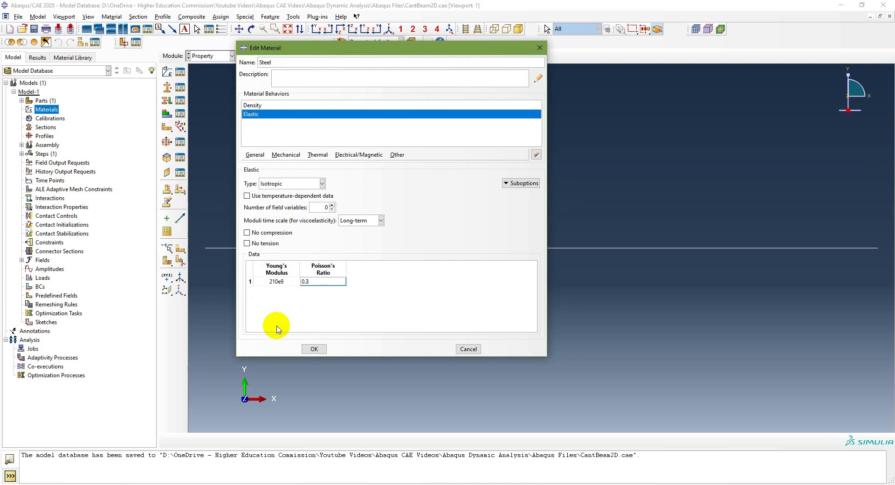
{"action": "left_click", "coordinate": [314, 349]}
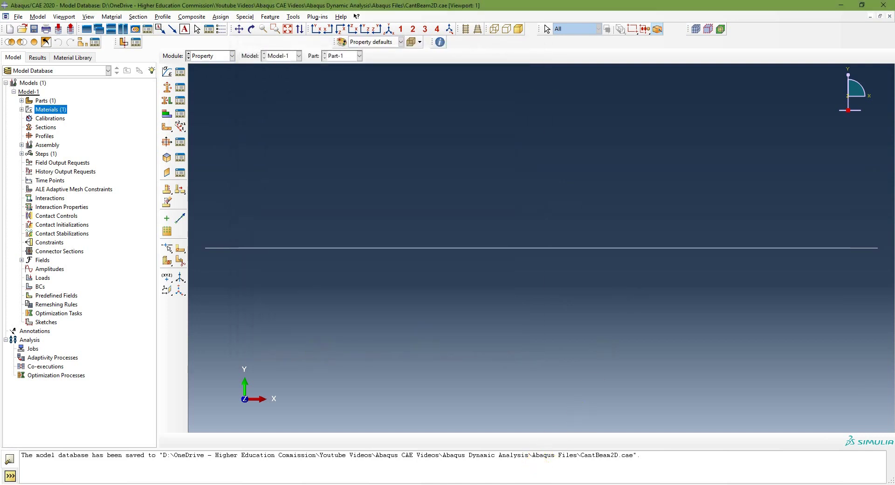
- Reopen the Steel material and check its density, Young's modulus and Poisson's ratio
{"action": "left_click", "coordinate": [21, 109]}
{"action": "double_click", "coordinate": [40, 118]}
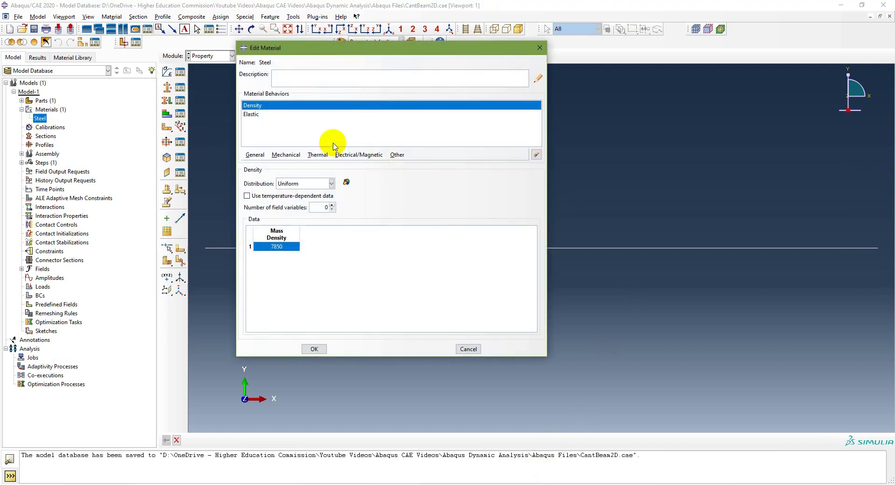
{"action": "left_click", "coordinate": [256, 114]}
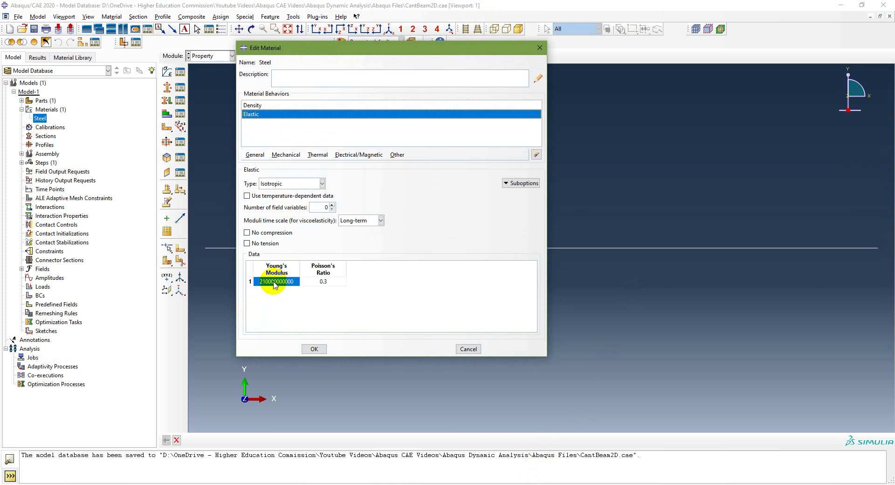
{"action": "left_click", "coordinate": [338, 282]}
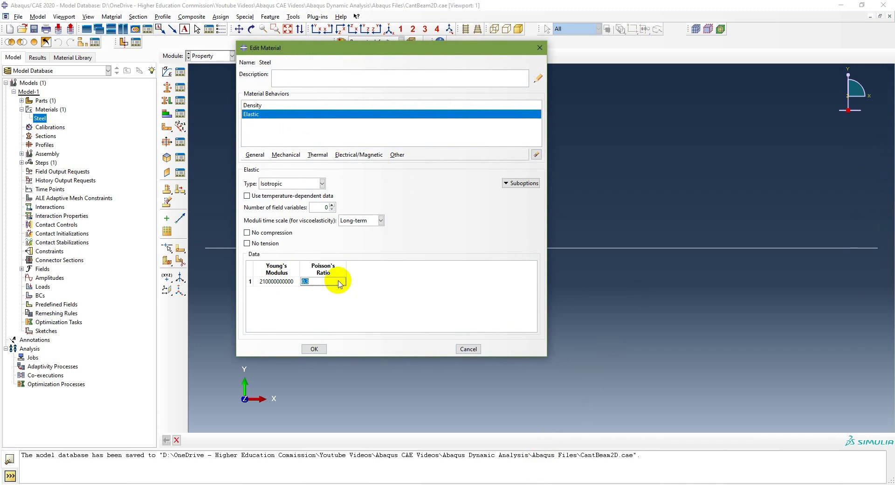
{"action": "left_click", "coordinate": [314, 348]}
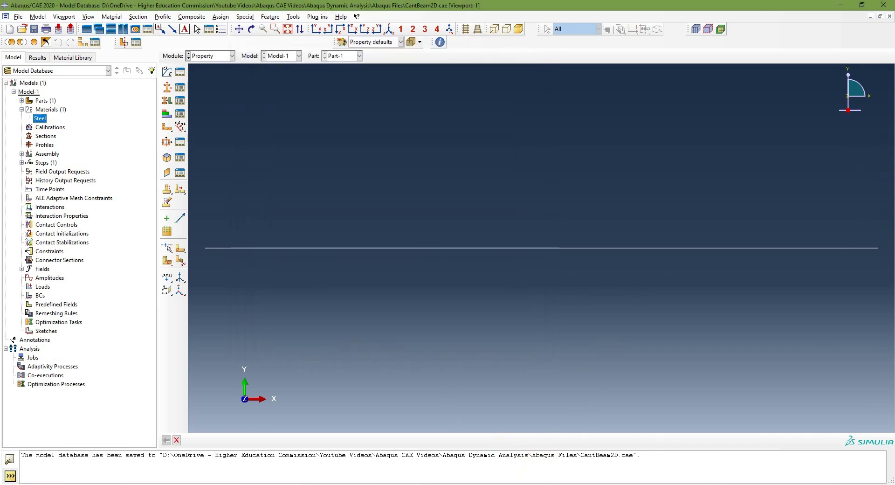
{"action": "key", "text": "alt+Tab"}
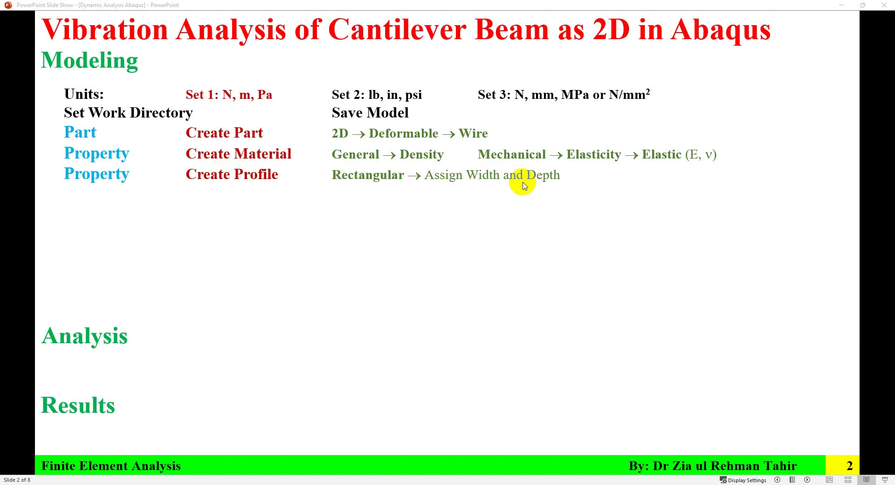
{"action": "key", "text": "alt+Tab"}
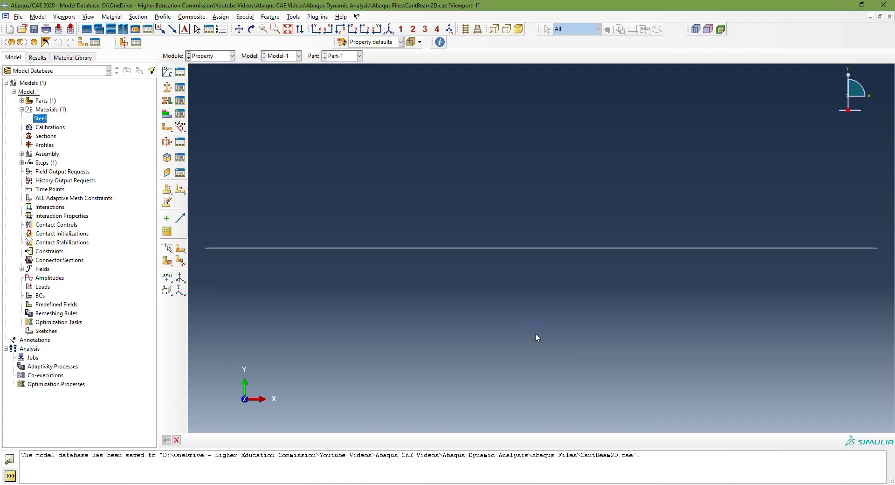
- Start a new beam profile named Rectangular with the rectangular shape
{"action": "left_click", "coordinate": [47, 146]}
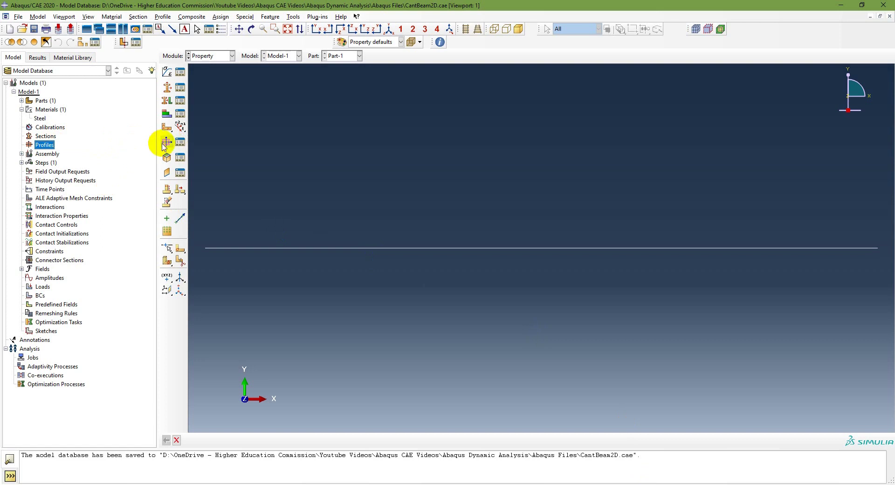
{"action": "double_click", "coordinate": [45, 144]}
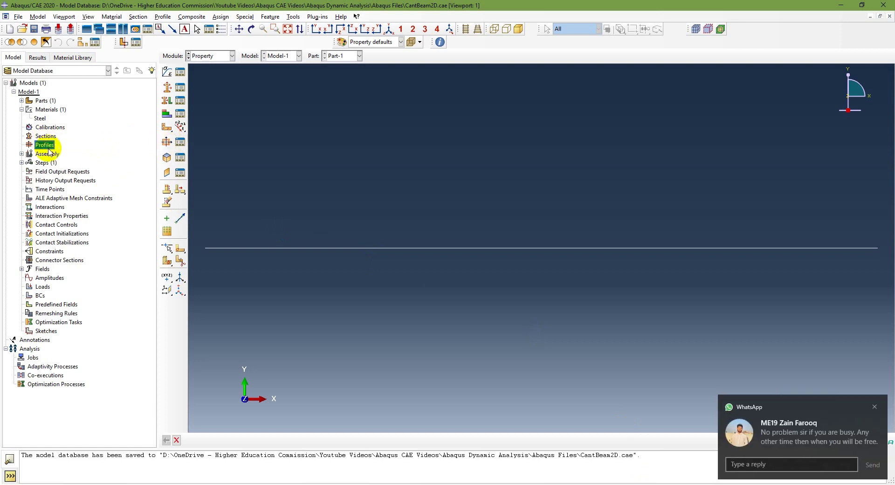
{"action": "left_click", "coordinate": [875, 406]}
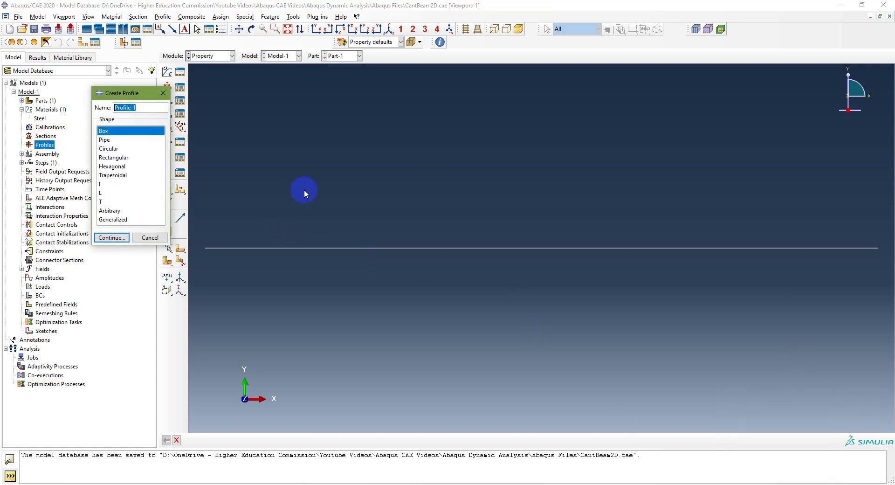
{"action": "left_click", "coordinate": [117, 157]}
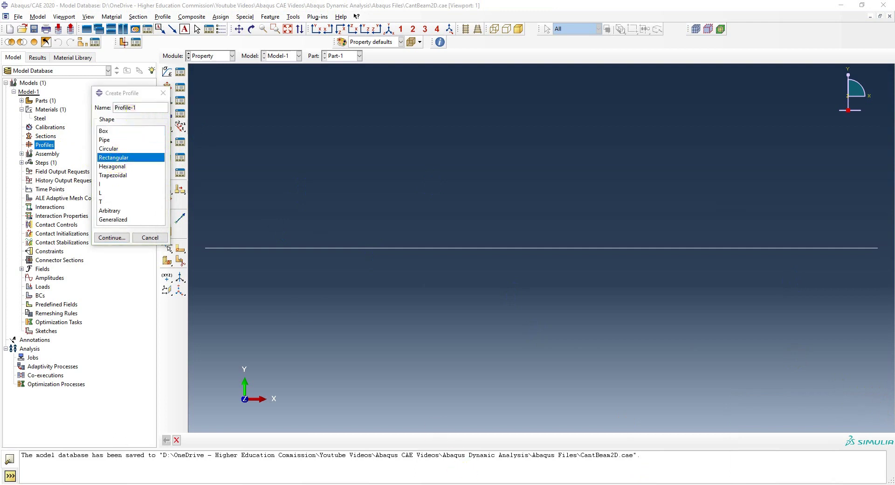
{"action": "left_click", "coordinate": [124, 158]}
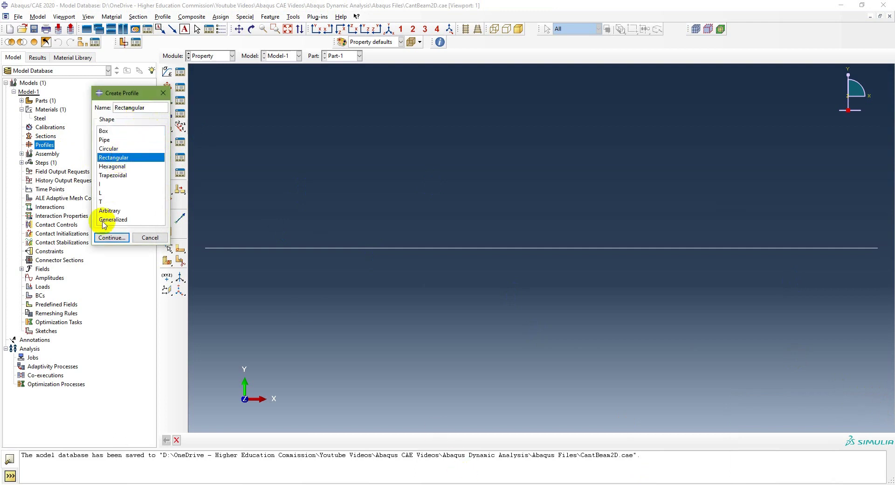
{"action": "left_click", "coordinate": [112, 237]}
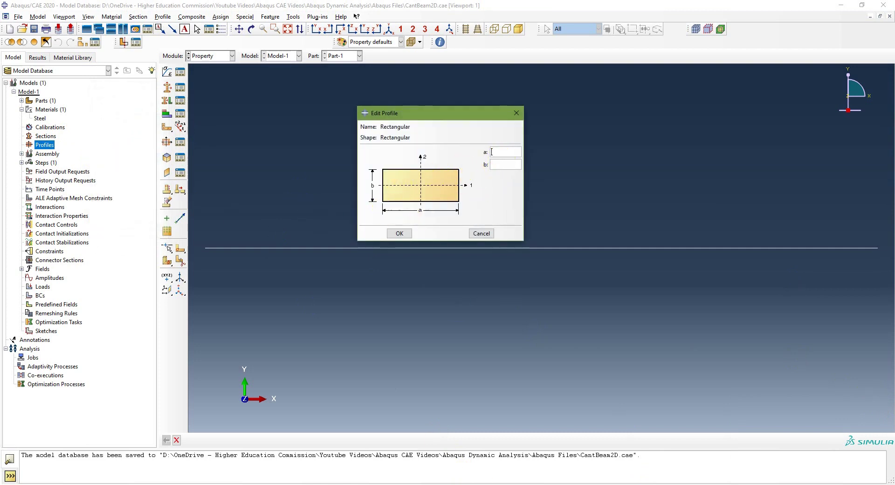
- Set the Rectangular profile's width a to 25.4e-3 and its height b to 3.175e-3, and save the profile
{"action": "left_click", "coordinate": [492, 152]}
{"action": "type", "text": "25.4e-3"}
{"action": "key", "text": "Tab"}
{"action": "type", "text": "3.175e-3"}
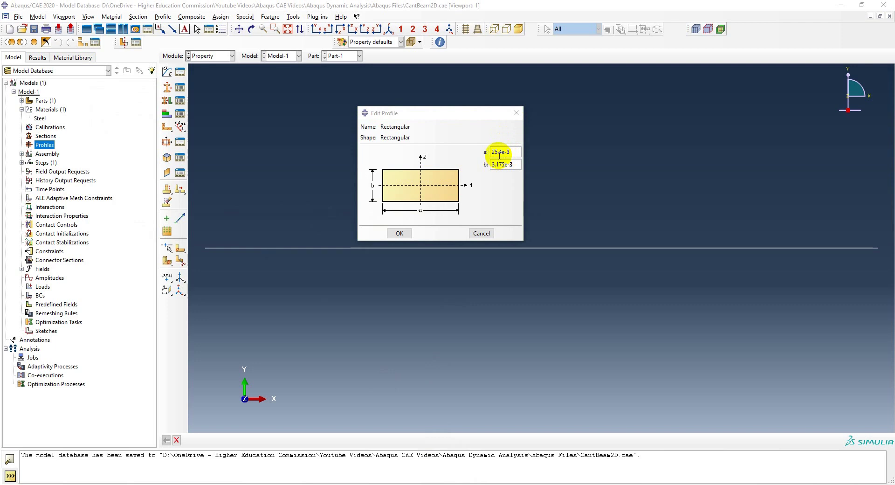
{"action": "left_click", "coordinate": [515, 151]}
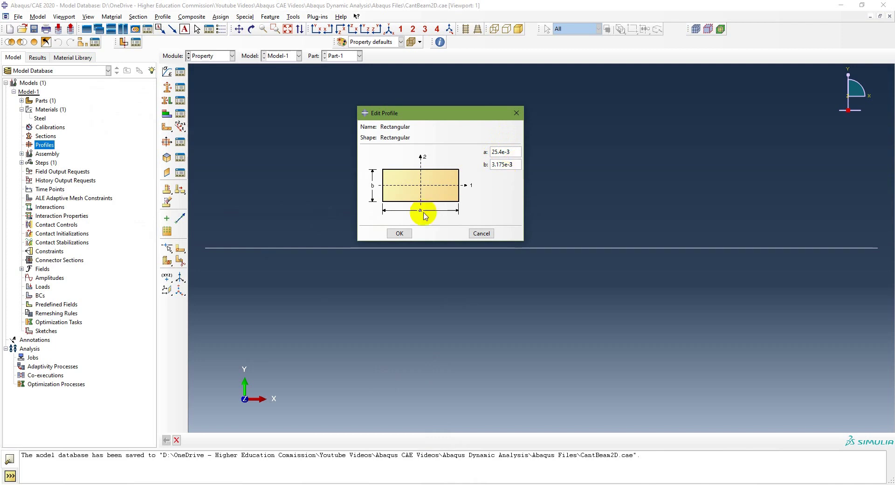
{"action": "left_click", "coordinate": [399, 233]}
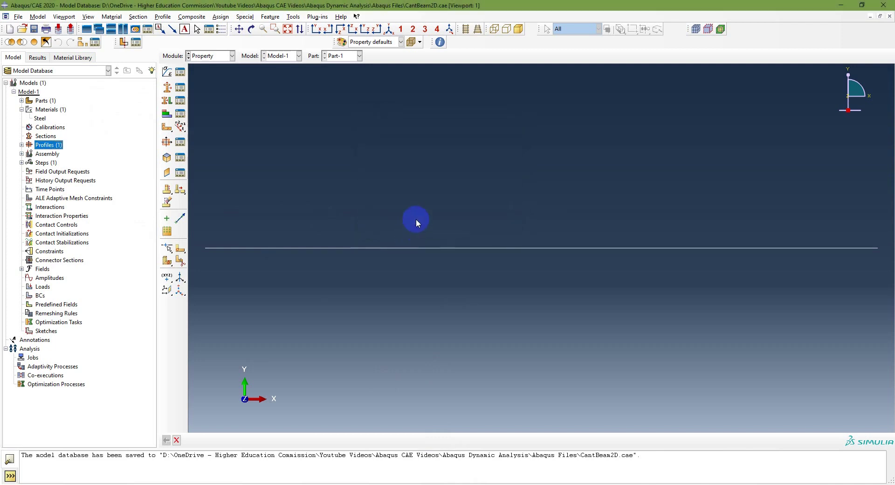
- Reopen the Rectangular profile from the model tree, check its a and b dimensions and close it
{"action": "left_click", "coordinate": [22, 145]}
{"action": "left_click", "coordinate": [49, 155]}
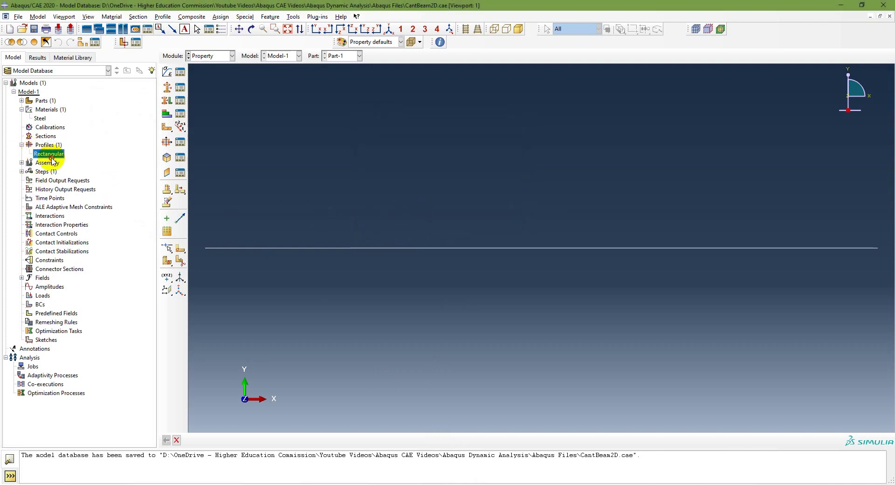
{"action": "double_click", "coordinate": [51, 155]}
{"action": "left_click", "coordinate": [401, 230]}
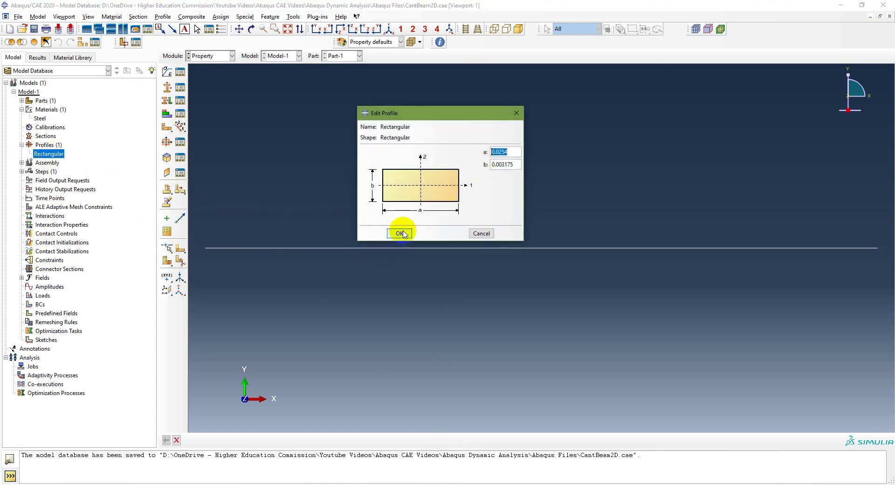
{"action": "key", "text": "alt+Tab"}
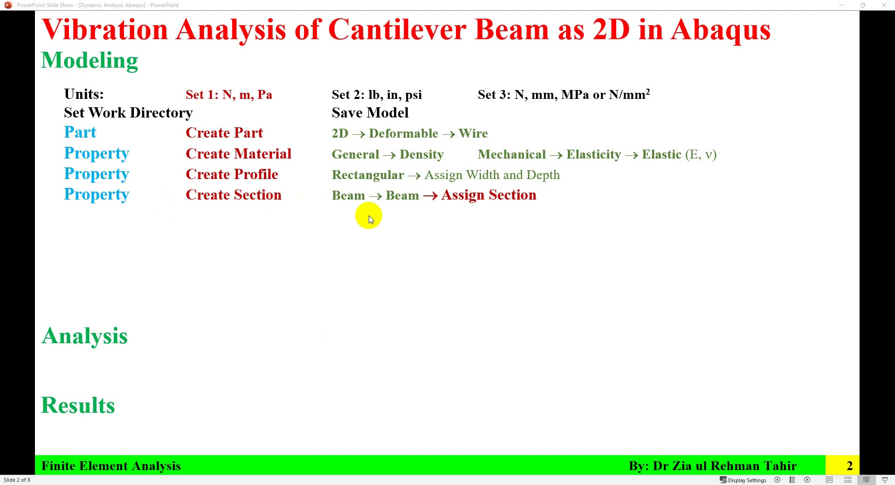
{"action": "key", "text": "alt+Tab"}
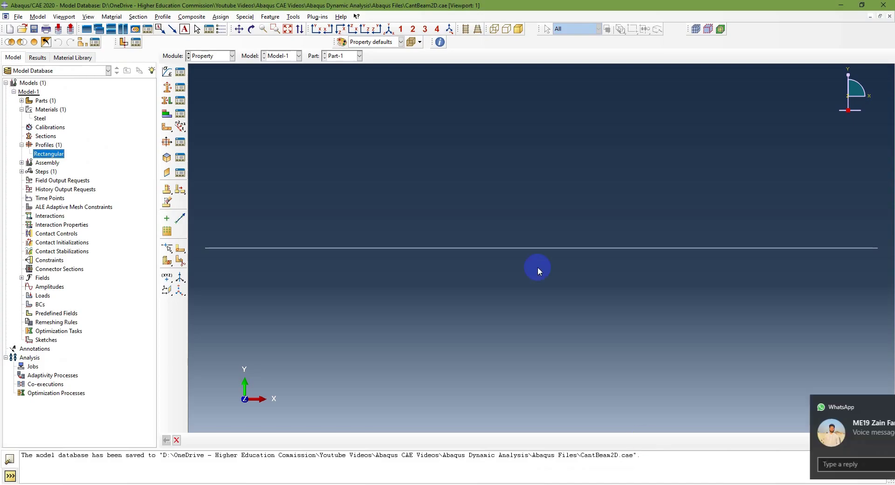
{"action": "left_click", "coordinate": [871, 410]}
{"action": "left_click", "coordinate": [191, 146]}
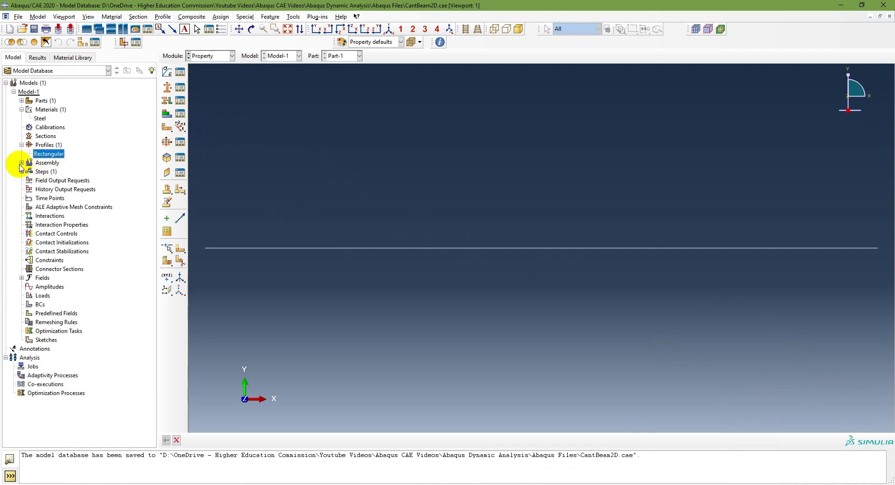
- Start a new section named Beam with category Beam and type Beam
{"action": "left_click", "coordinate": [39, 136]}
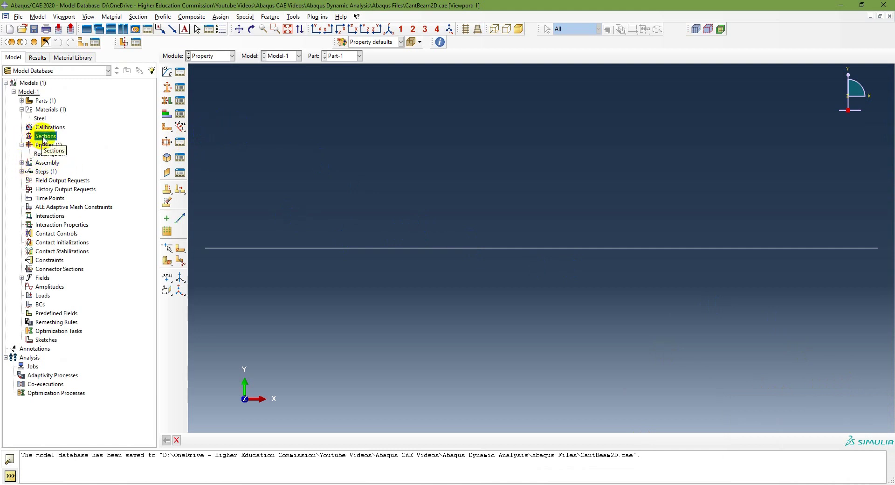
{"action": "double_click", "coordinate": [44, 136]}
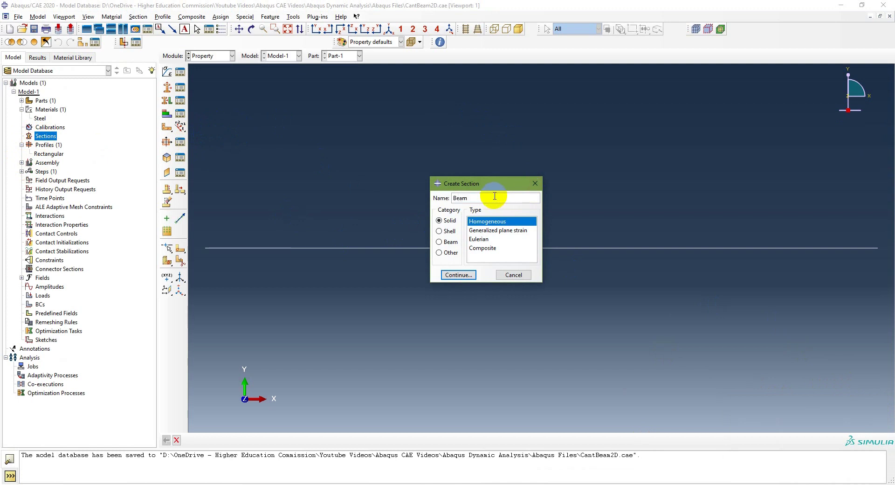
{"action": "type", "text": "Beam"}
{"action": "left_click", "coordinate": [440, 242]}
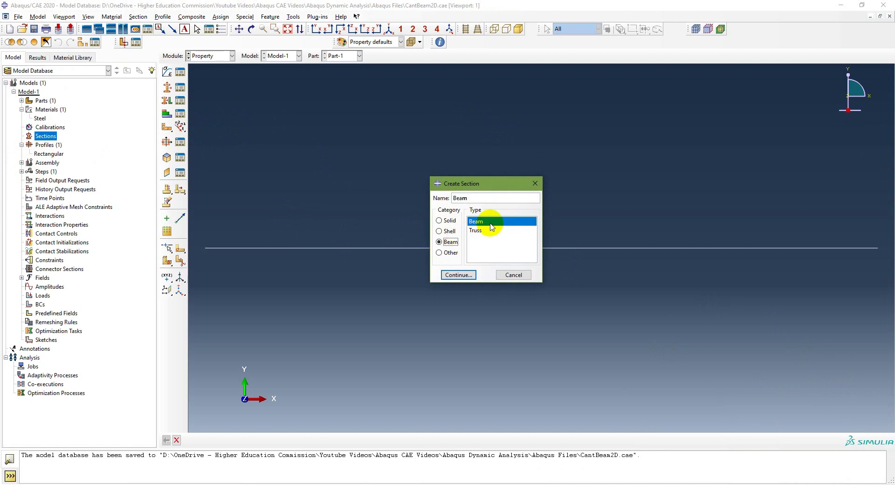
{"action": "left_click", "coordinate": [459, 275]}
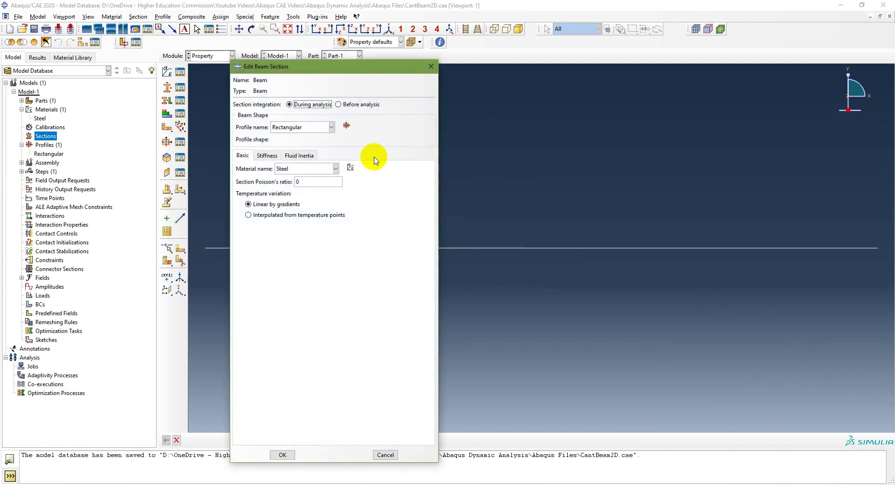
- Use the Rectangular profile and the Steel material for the Beam section, and save the section
{"action": "left_click", "coordinate": [331, 127]}
{"action": "left_click", "coordinate": [330, 126]}
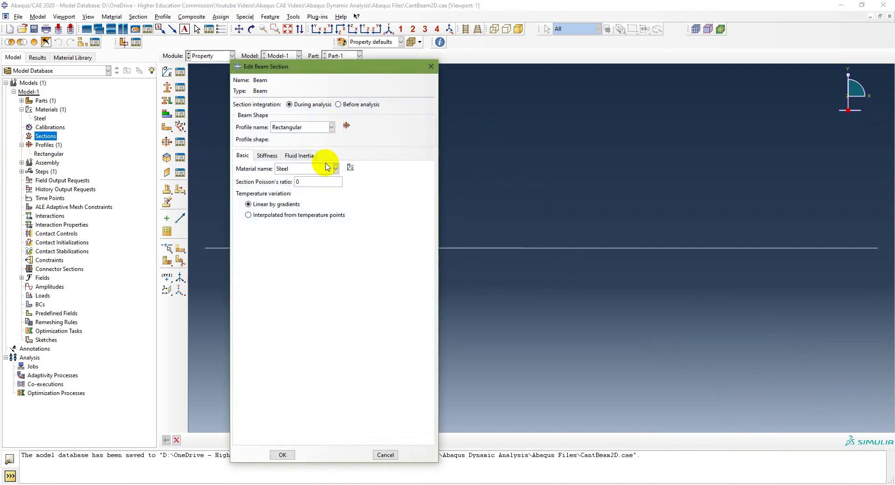
{"action": "left_click", "coordinate": [335, 169]}
{"action": "left_click", "coordinate": [336, 169]}
{"action": "left_click", "coordinate": [284, 454]}
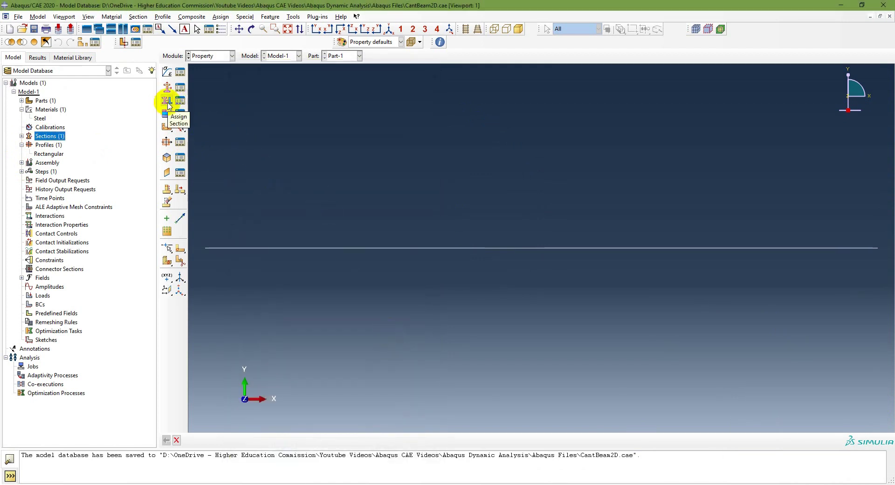
- Assign the Beam section to the whole wire of Part-1 without creating a set
{"action": "left_click", "coordinate": [21, 100]}
{"action": "left_click", "coordinate": [29, 109]}
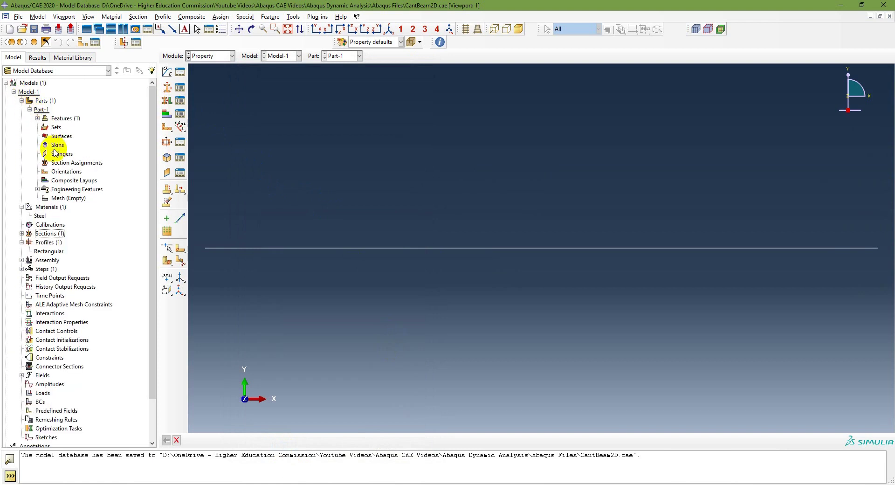
{"action": "left_click", "coordinate": [62, 162]}
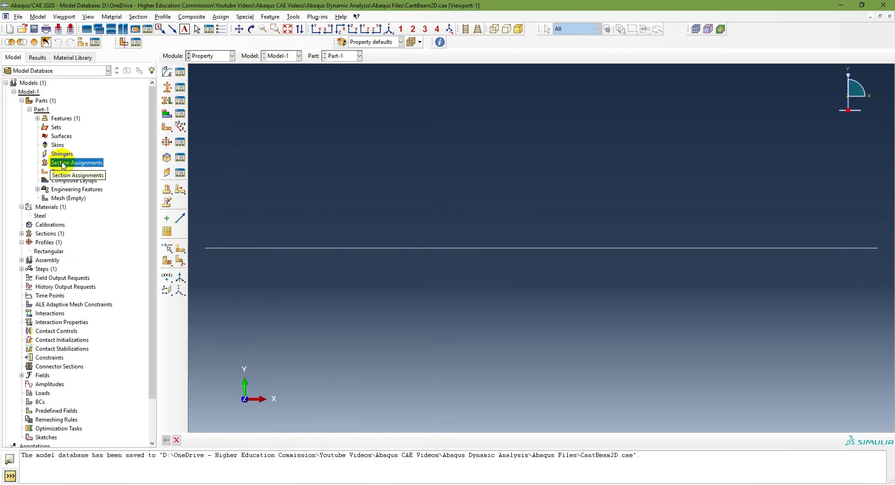
{"action": "left_click", "coordinate": [167, 101]}
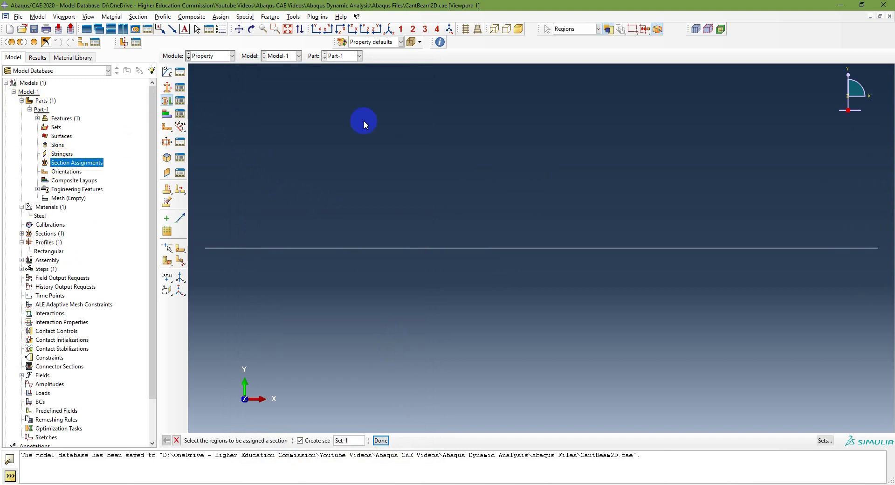
{"action": "left_click", "coordinate": [300, 440]}
{"action": "left_click", "coordinate": [242, 247]}
{"action": "left_click_drag", "start_coordinate": [200, 229], "coordinate": [841, 369]}
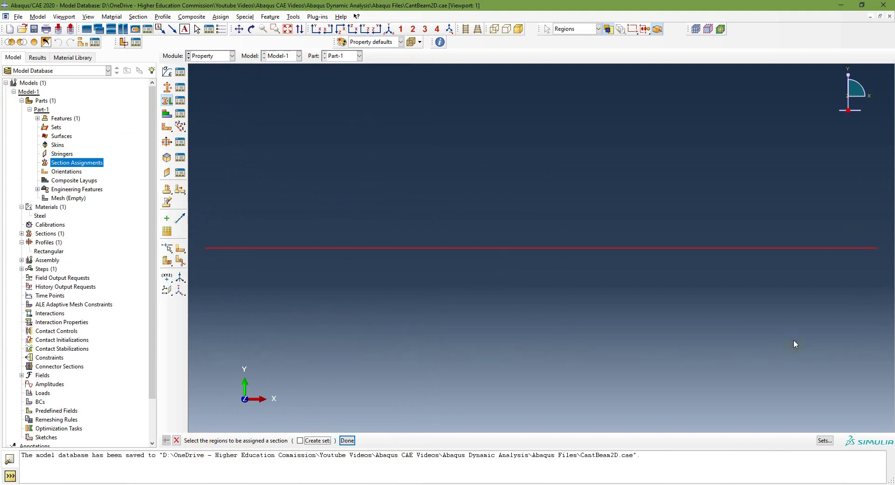
{"action": "left_click", "coordinate": [348, 441]}
{"action": "left_click", "coordinate": [400, 259]}
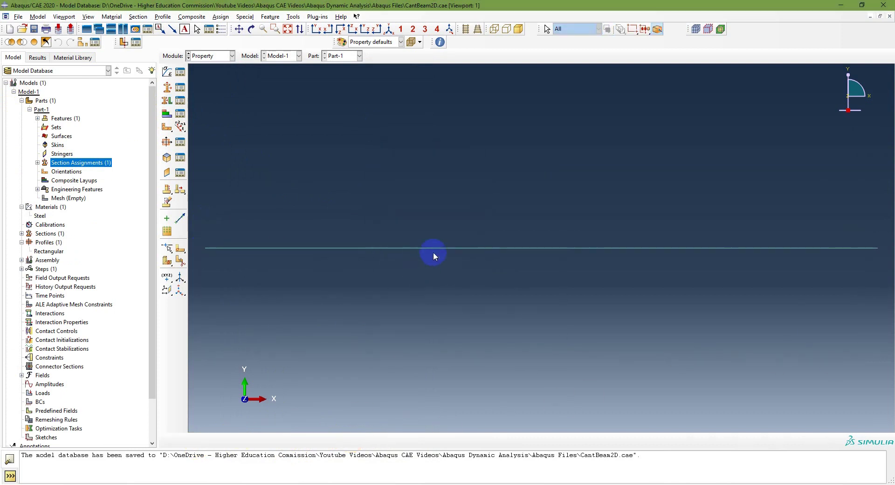
{"action": "key", "text": "alt+Tab"}
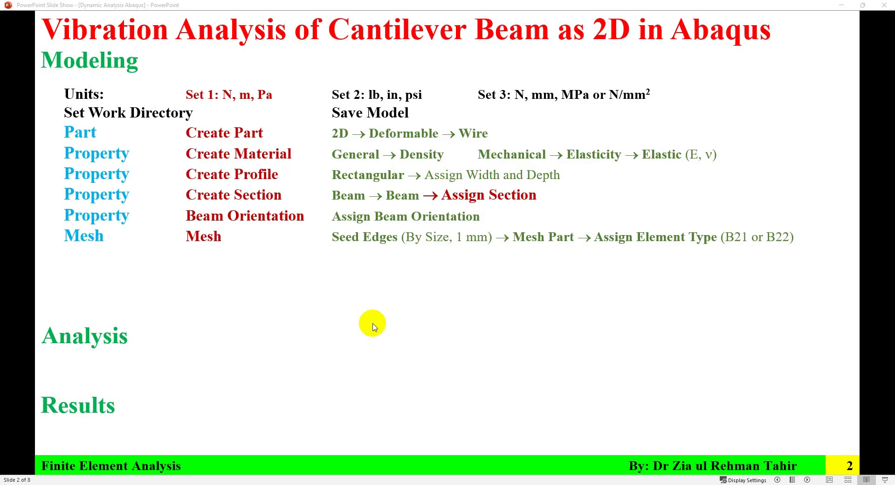
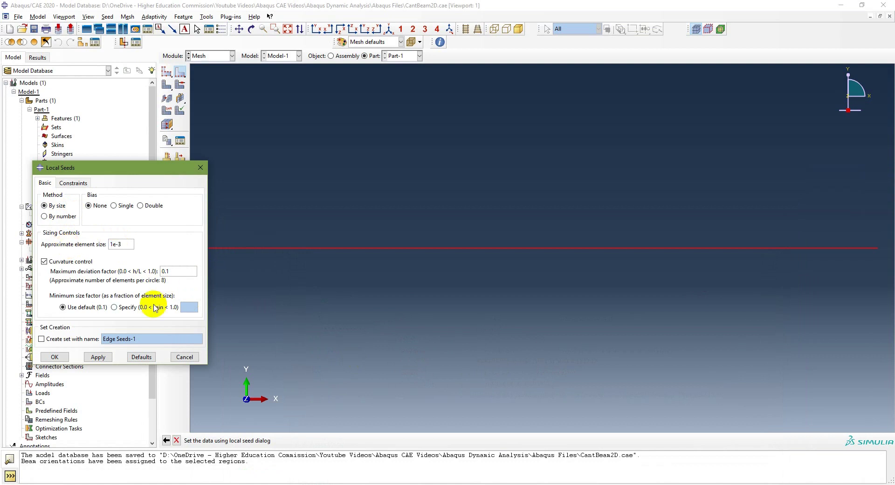
- Apply local seeds by size with an approximate element size of 1e-3 to the beam's edge, inspect them and finish seeding
{"action": "left_click", "coordinate": [98, 357]}
{"action": "scroll", "coordinate": [482, 247], "scroll_direction": "down", "scroll_amount": 5}
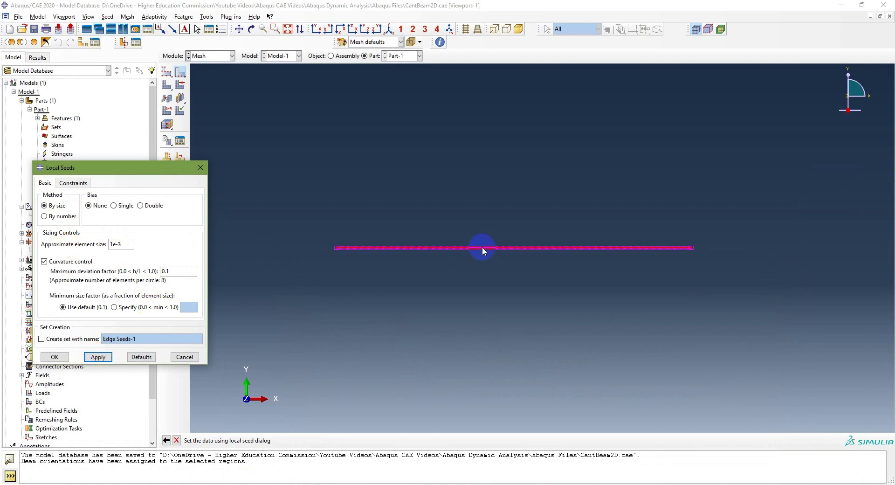
{"action": "scroll", "coordinate": [493, 239], "scroll_direction": "up", "scroll_amount": 6}
{"action": "scroll", "coordinate": [467, 273], "scroll_direction": "up", "scroll_amount": 3}
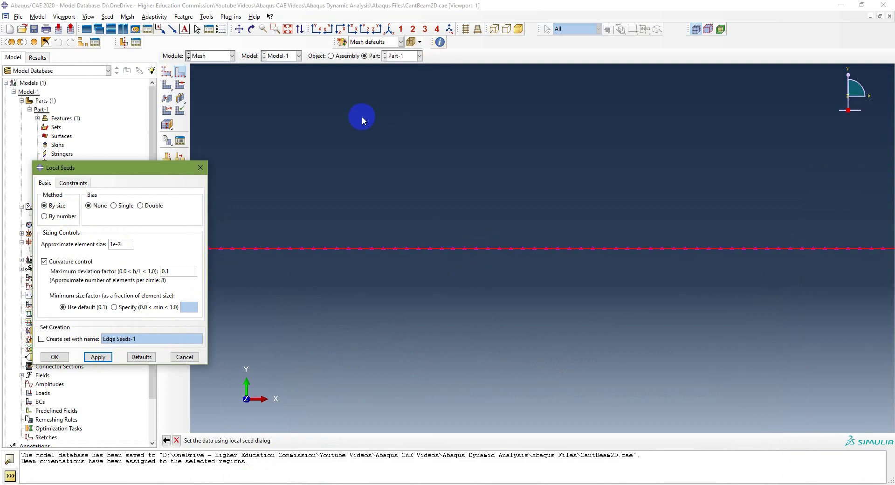
{"action": "left_click", "coordinate": [293, 31]}
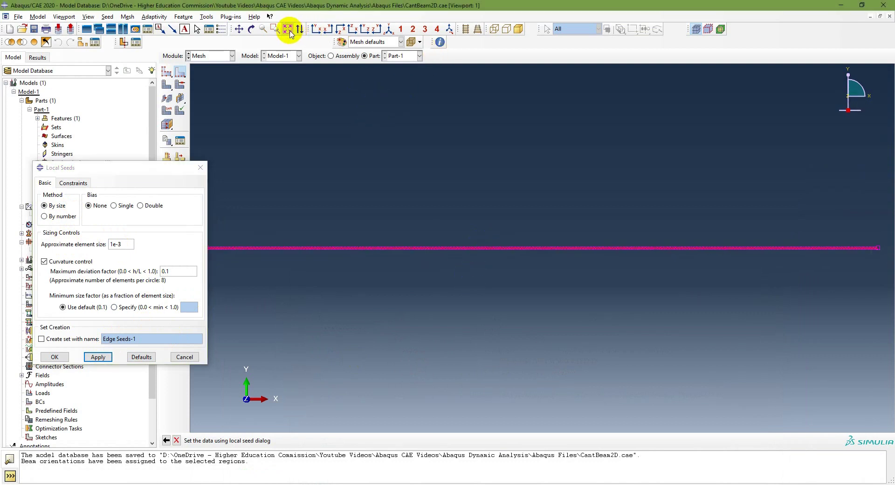
{"action": "left_click", "coordinate": [96, 358]}
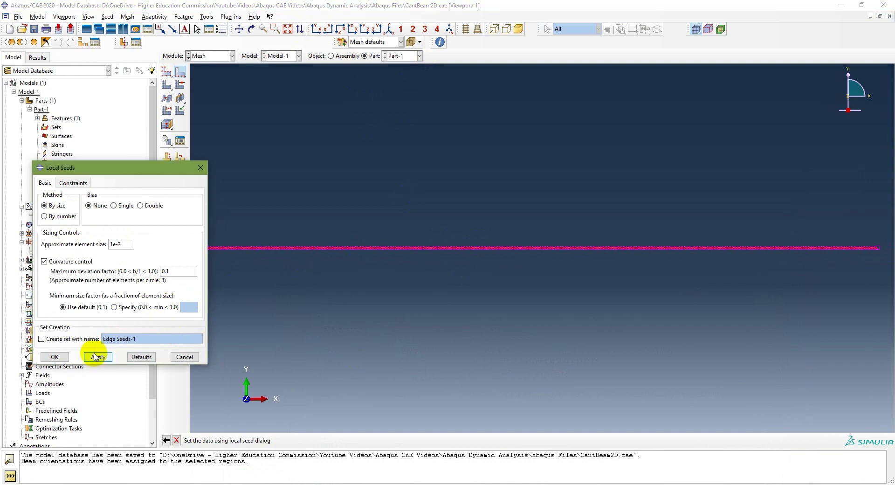
{"action": "left_click", "coordinate": [55, 357]}
{"action": "left_click", "coordinate": [293, 131]}
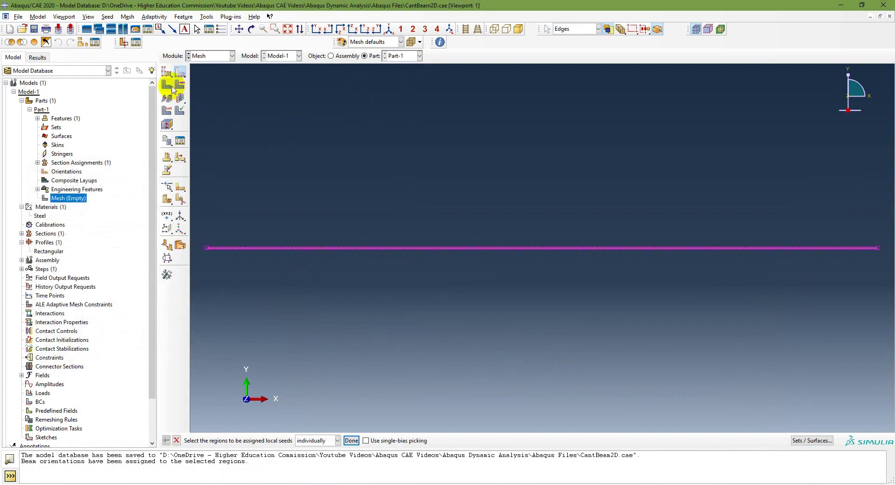
- Mesh Part-1 and assign it the Standard, Linear, shear-flexible Beam element type (B21), comparing it with the Quadratic option
{"action": "left_click", "coordinate": [166, 86]}
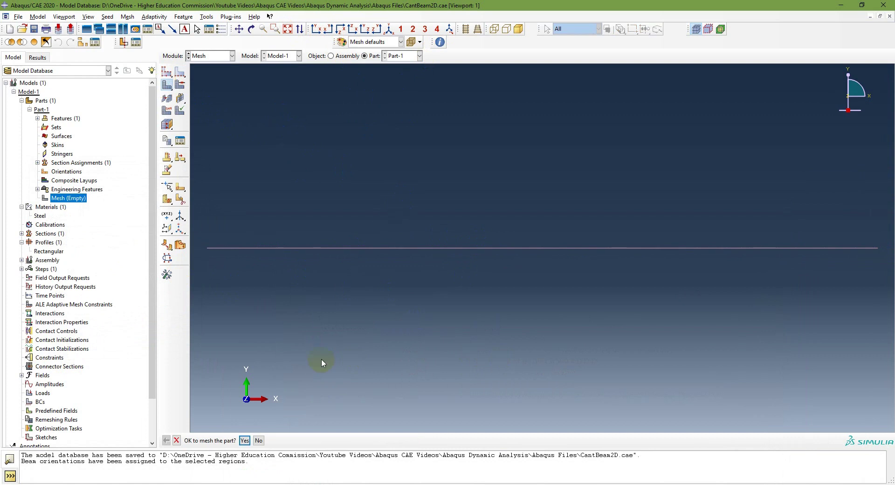
{"action": "left_click", "coordinate": [245, 441]}
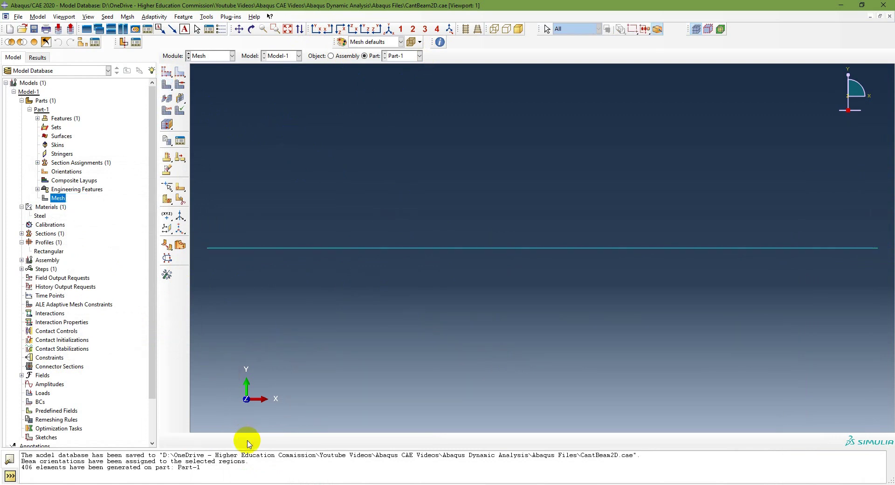
{"action": "left_click", "coordinate": [167, 111]}
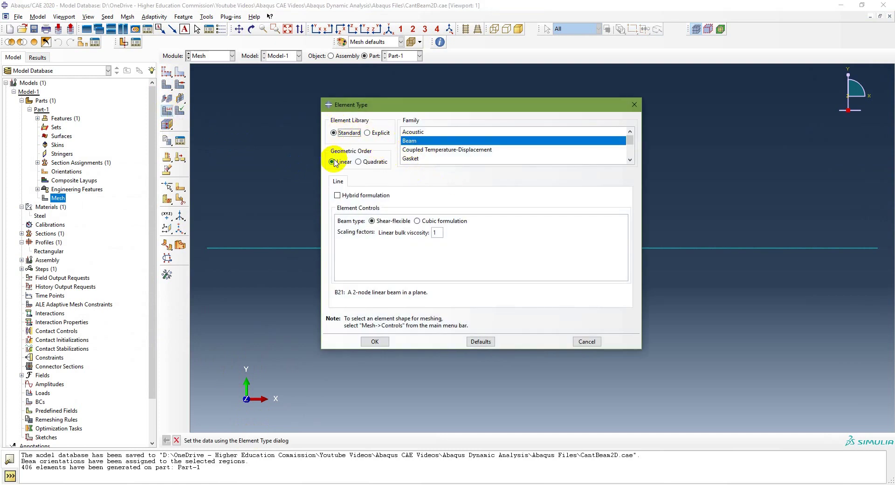
{"action": "left_click", "coordinate": [442, 141]}
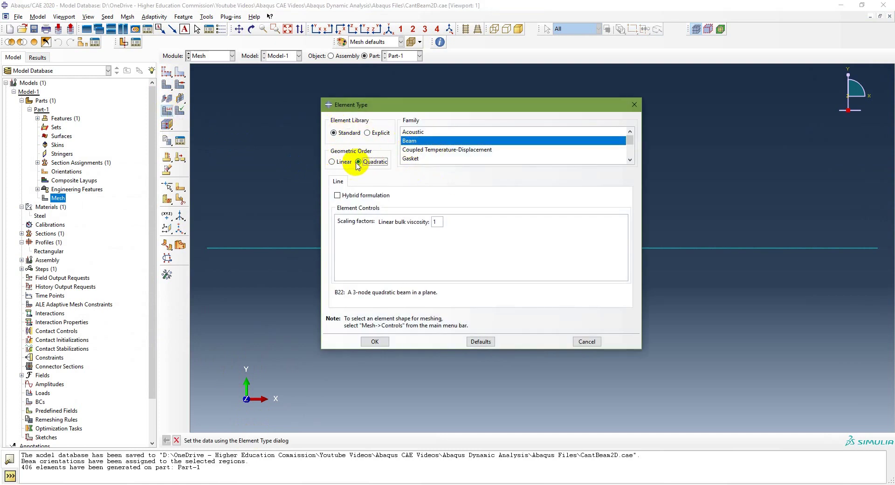
{"action": "left_click", "coordinate": [333, 163]}
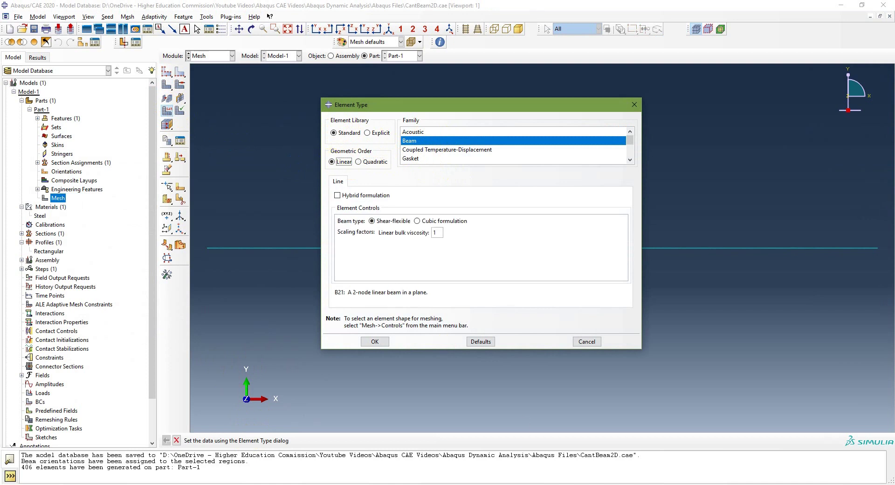
{"action": "key", "text": "alt+Tab"}
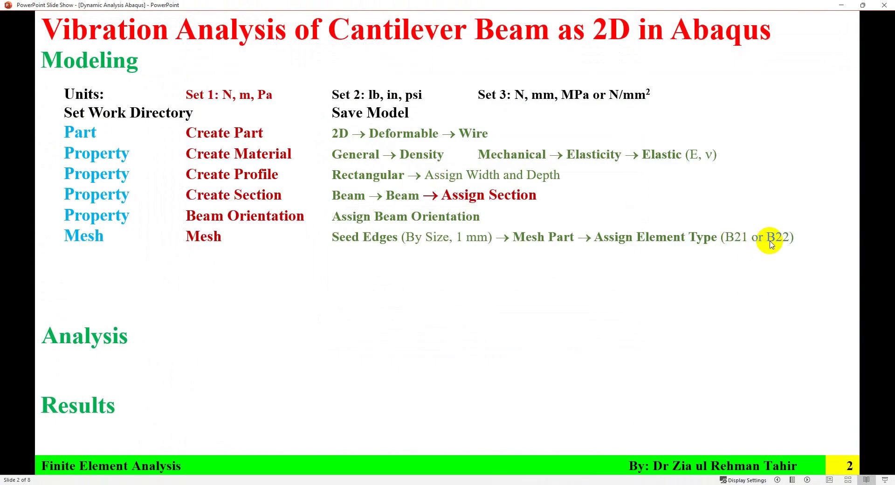
{"action": "key", "text": "alt+Tab"}
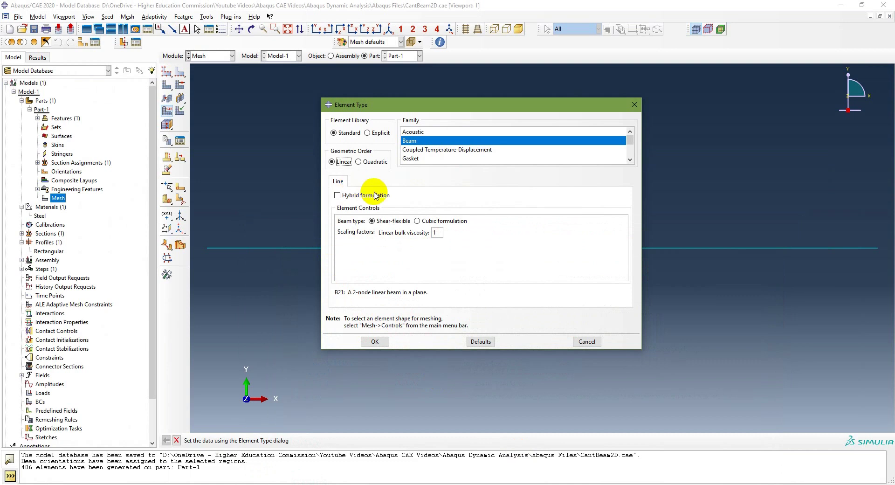
{"action": "left_click", "coordinate": [360, 162]}
{"action": "left_click", "coordinate": [333, 162]}
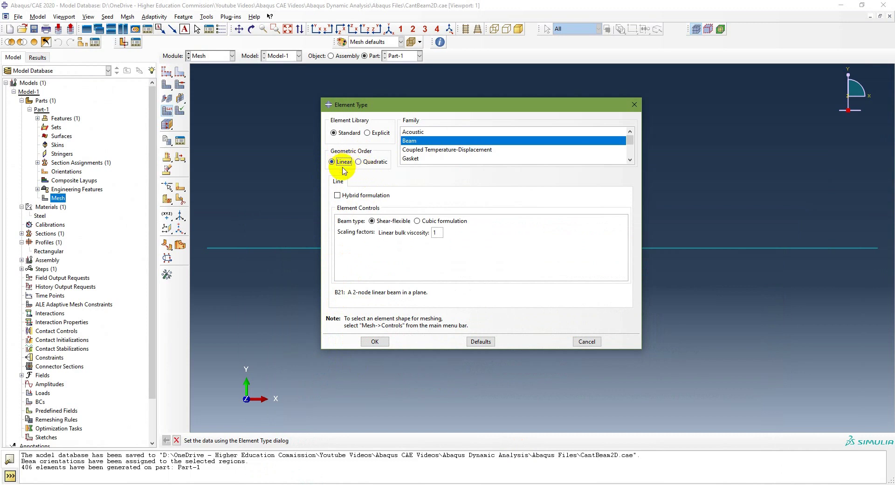
{"action": "left_click", "coordinate": [375, 342]}
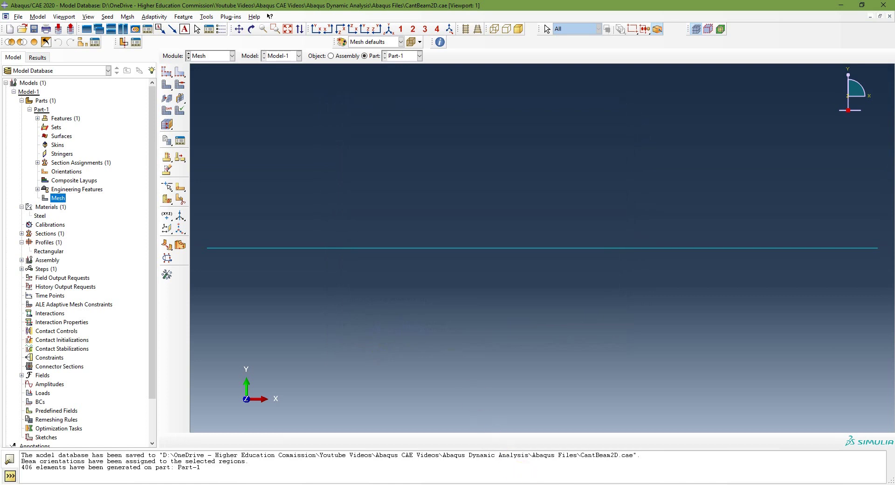
- Check the modelling outline in PowerPoint and create a dependent instance of Part-1 in the Abaqus assembly
{"action": "key", "text": "alt+Tab"}
{"action": "key", "text": "Right"}
{"action": "key", "text": "Right"}
{"action": "key", "text": "Left"}
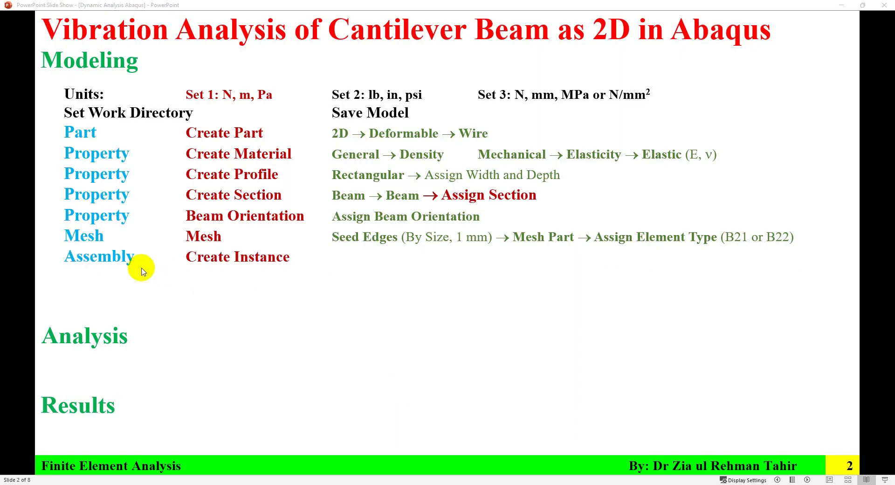
{"action": "key", "text": "alt+Tab"}
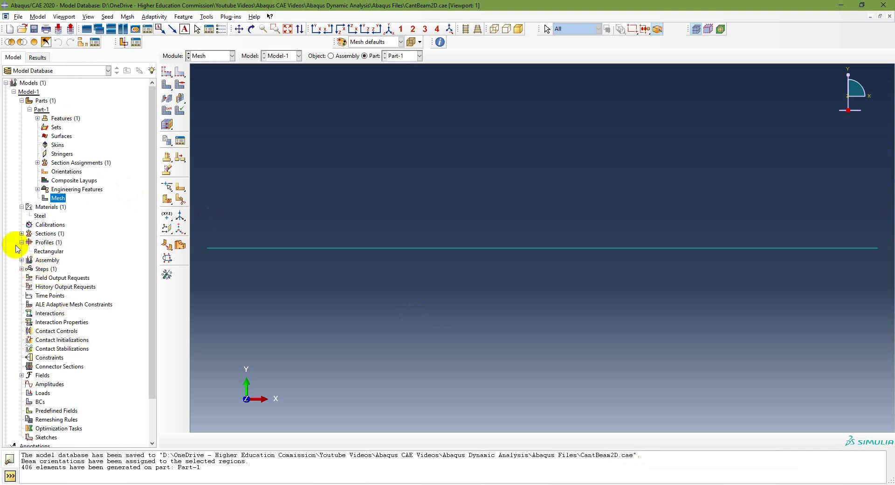
{"action": "left_click", "coordinate": [22, 260]}
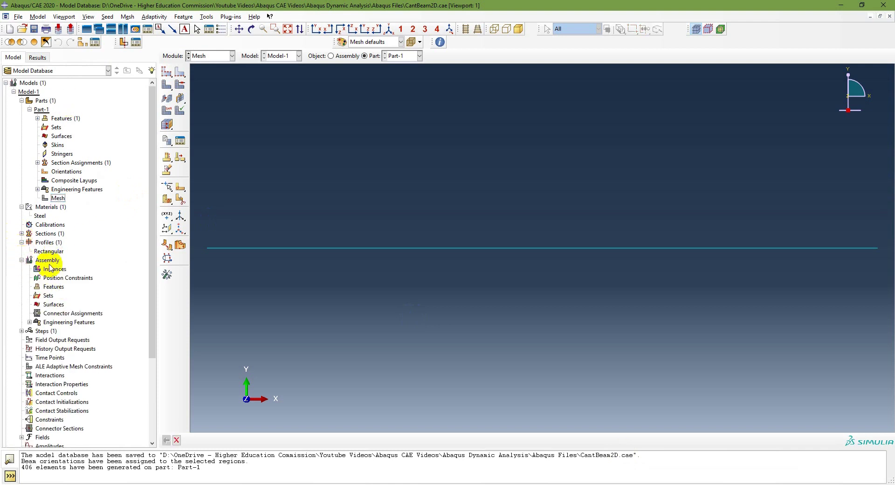
{"action": "left_click", "coordinate": [219, 55]}
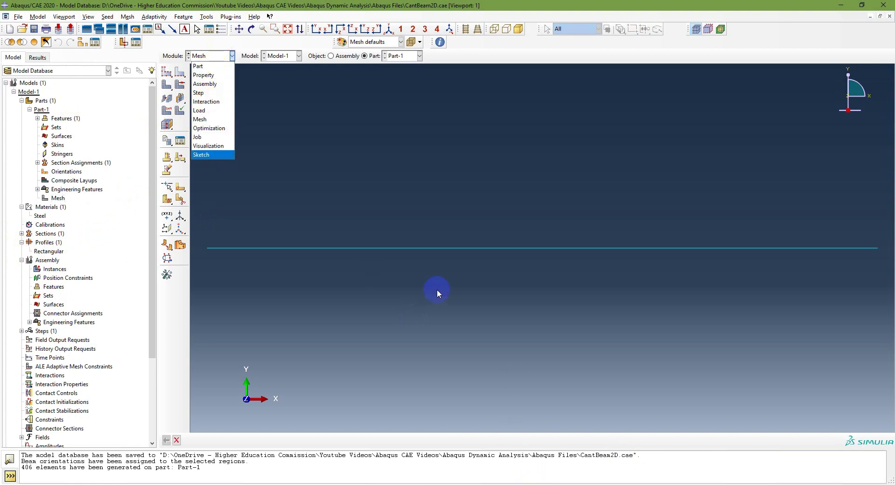
{"action": "left_click", "coordinate": [200, 84]}
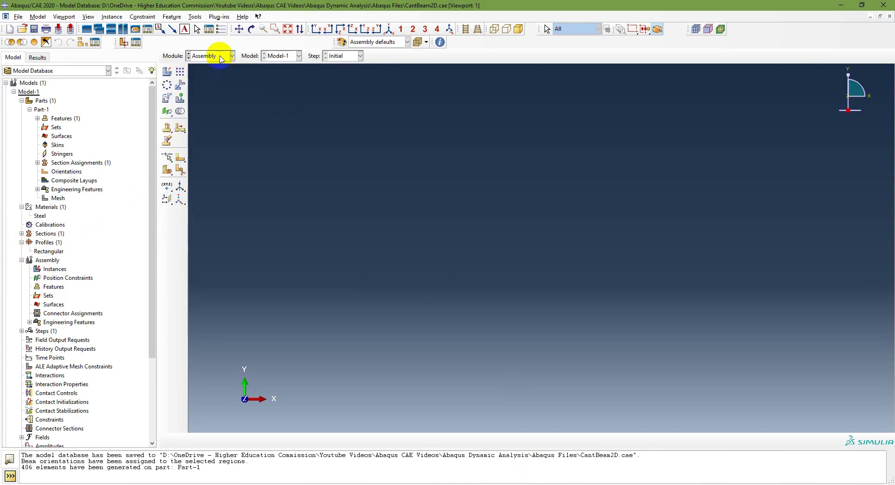
{"action": "left_click", "coordinate": [167, 72]}
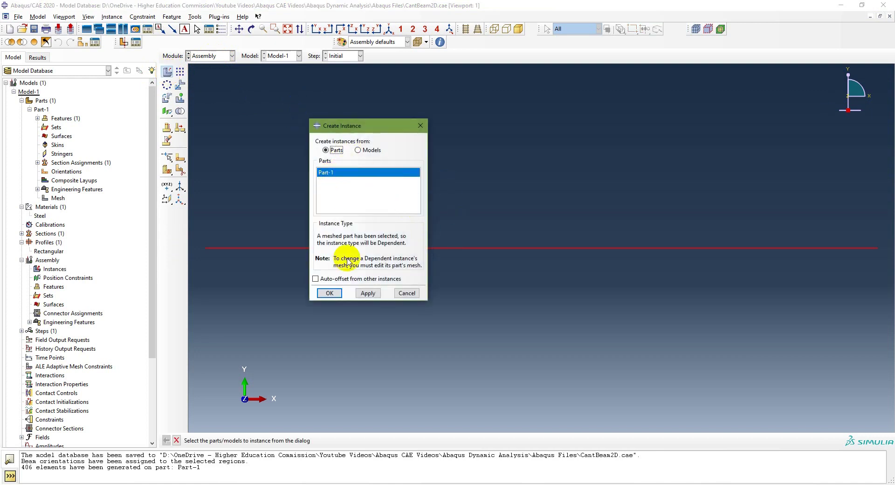
{"action": "left_click", "coordinate": [337, 292]}
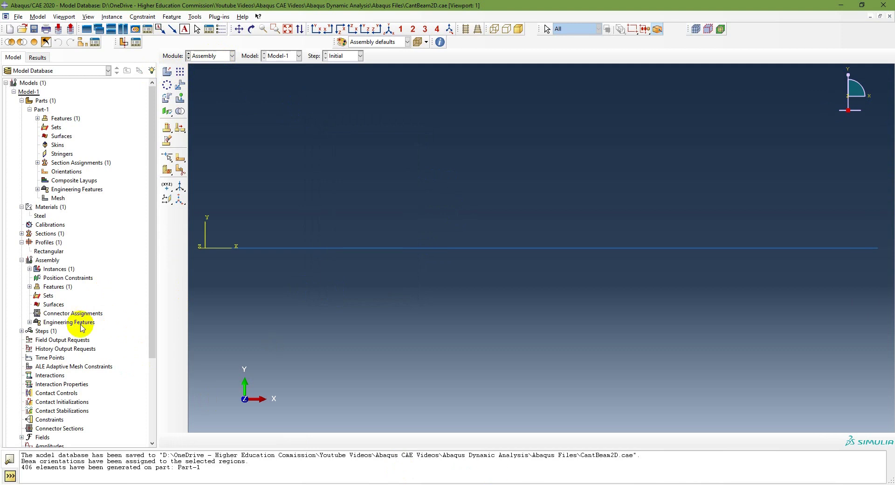
{"action": "left_click", "coordinate": [29, 269]}
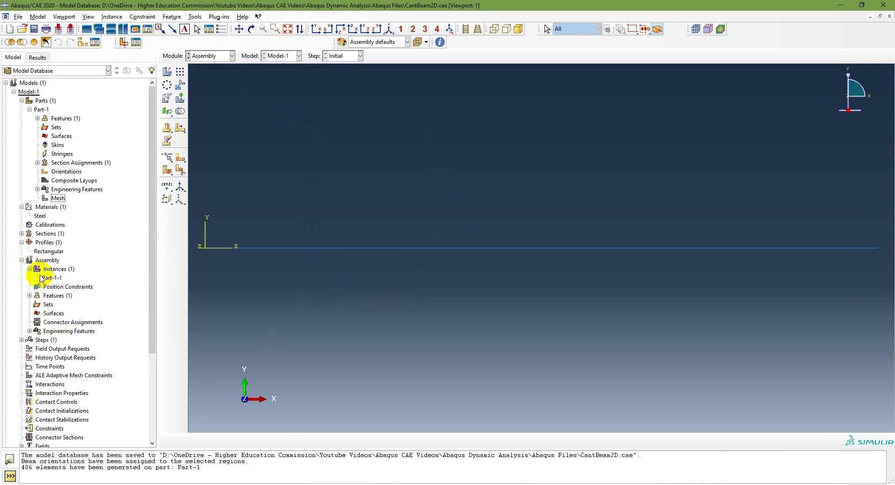
{"action": "left_click", "coordinate": [51, 278]}
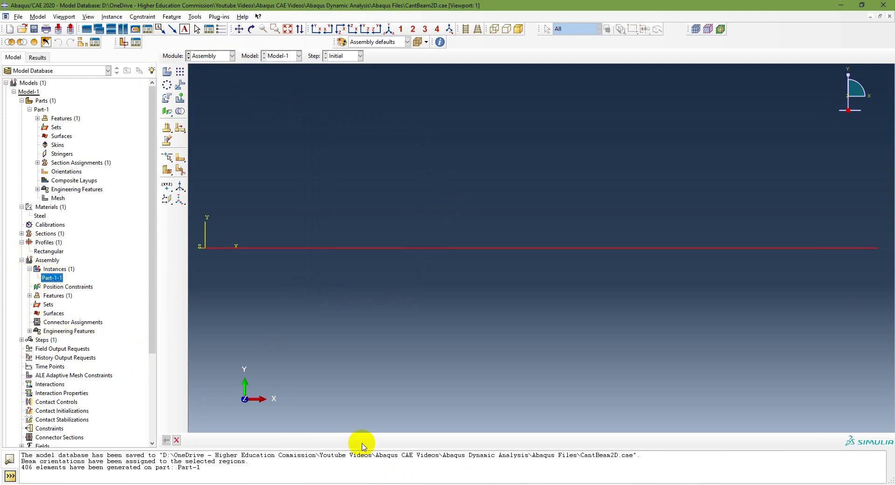
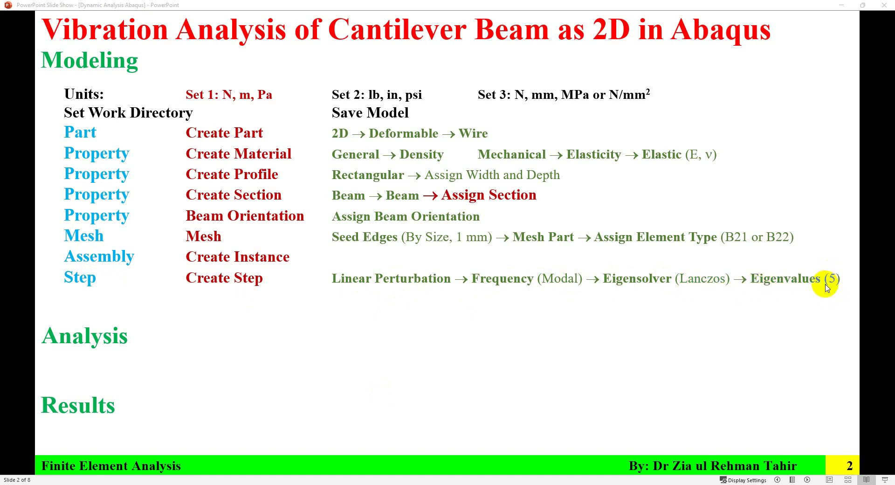
- Back in Abaqus, start a new step named Modal after Initial, using the Linear perturbation procedure type Frequency
{"action": "left_click", "coordinate": [660, 484]}
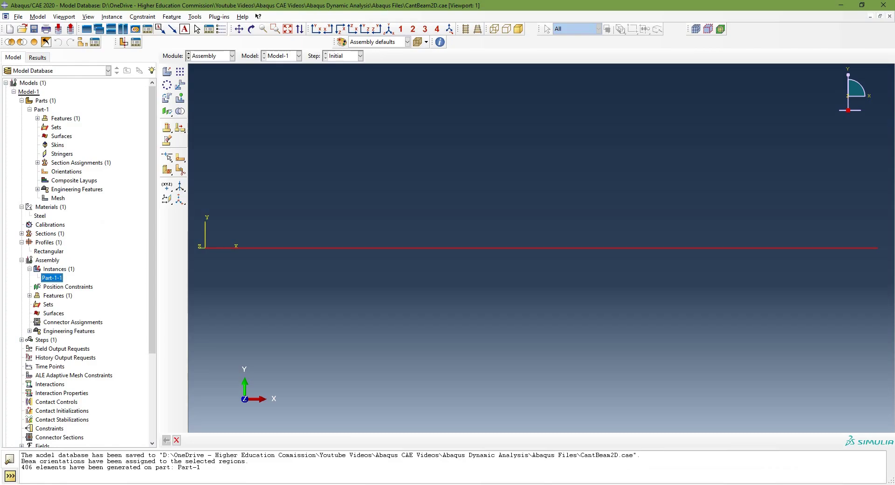
{"action": "left_click", "coordinate": [232, 56]}
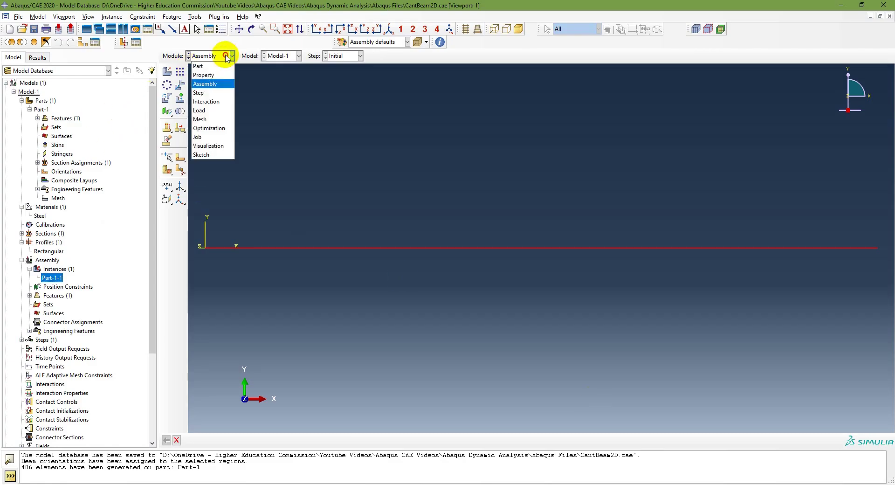
{"action": "left_click", "coordinate": [210, 93]}
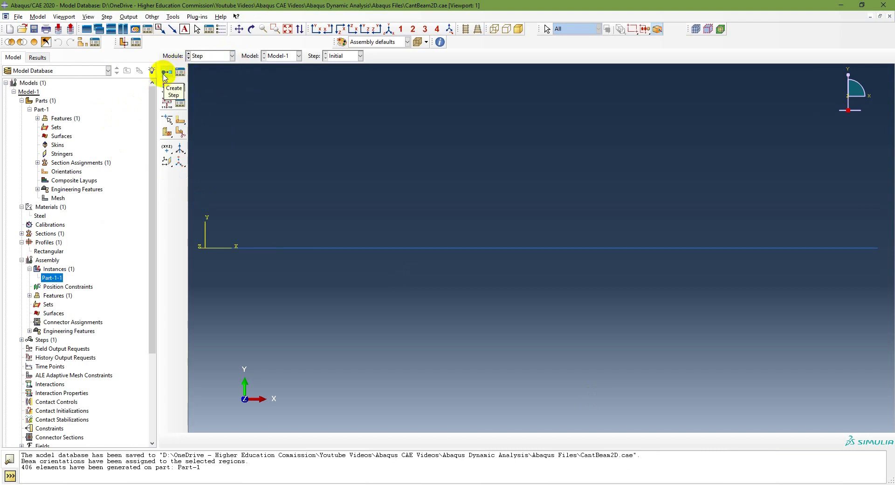
{"action": "left_click", "coordinate": [22, 340]}
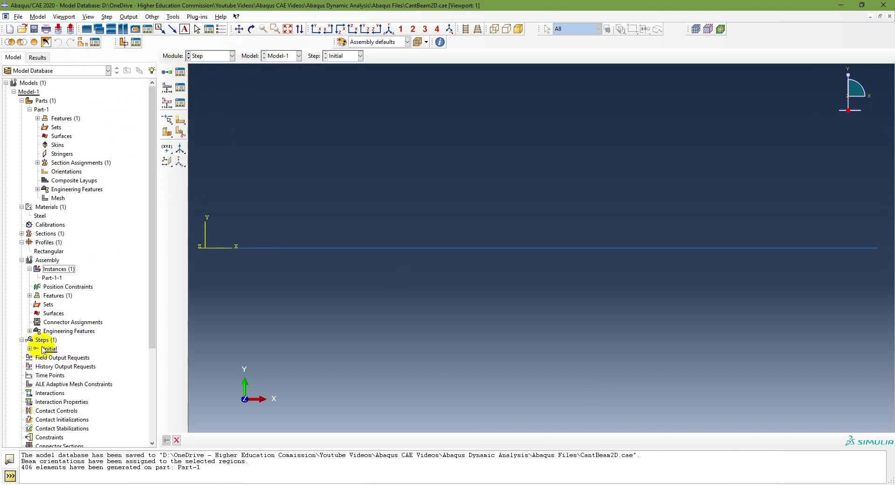
{"action": "double_click", "coordinate": [45, 342]}
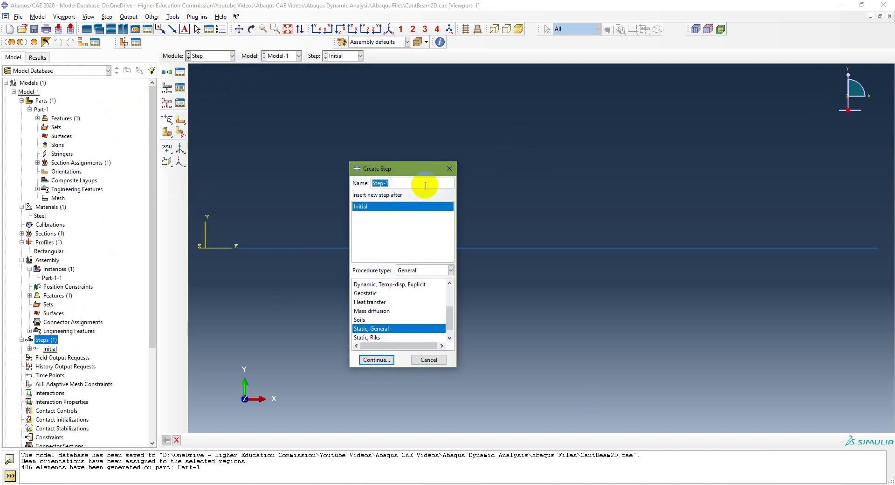
{"action": "left_click", "coordinate": [422, 271]}
{"action": "left_click", "coordinate": [418, 291]}
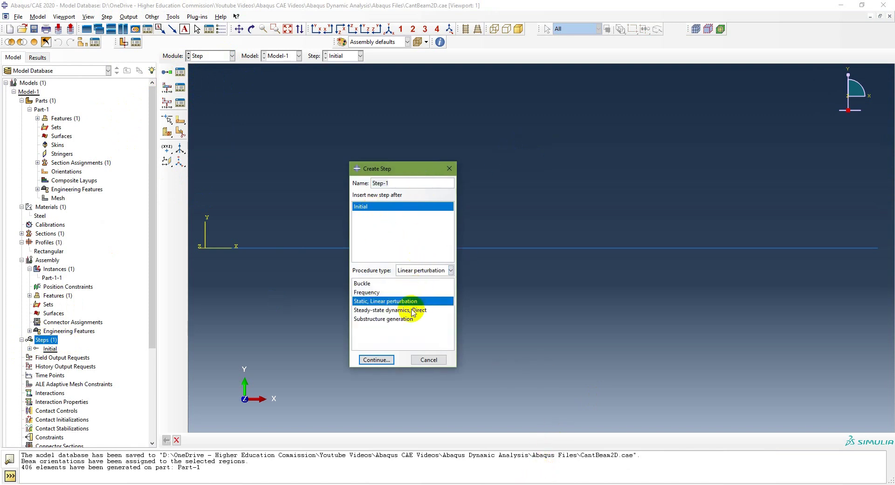
{"action": "left_click", "coordinate": [364, 292]}
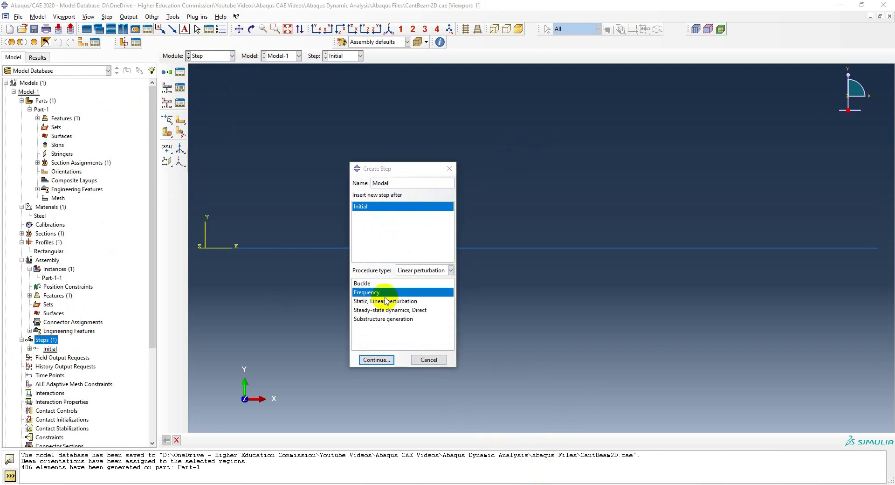
{"action": "left_click", "coordinate": [376, 359]}
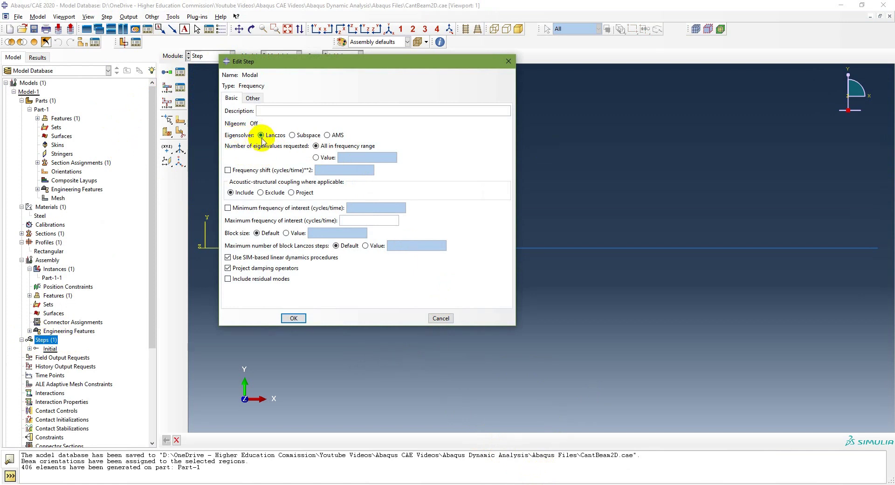
- Request 5 eigenvalues with the Lanczos eigensolver for the Modal step, save it and review its settings
{"action": "left_click", "coordinate": [317, 158]}
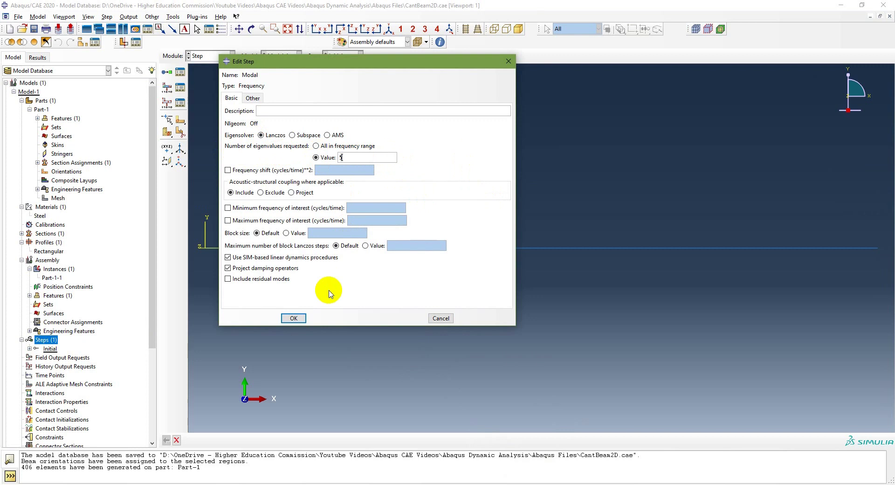
{"action": "left_click", "coordinate": [294, 318]}
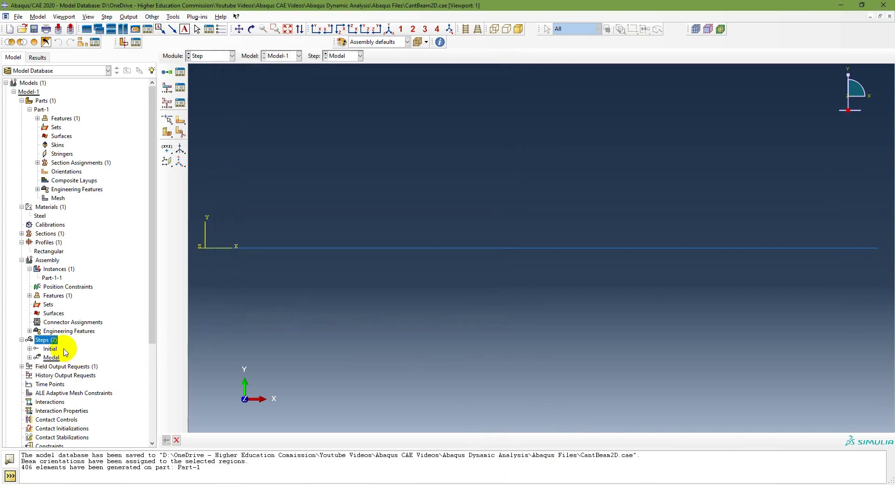
{"action": "double_click", "coordinate": [51, 358]}
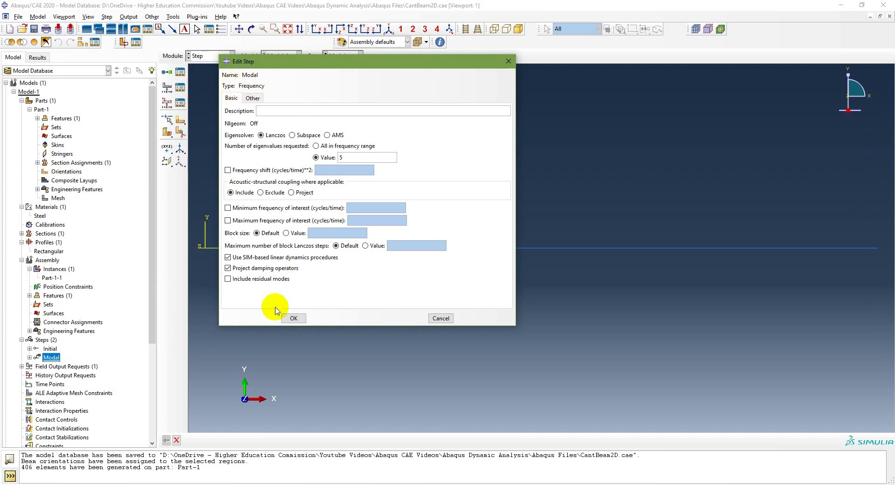
{"action": "left_click", "coordinate": [293, 318]}
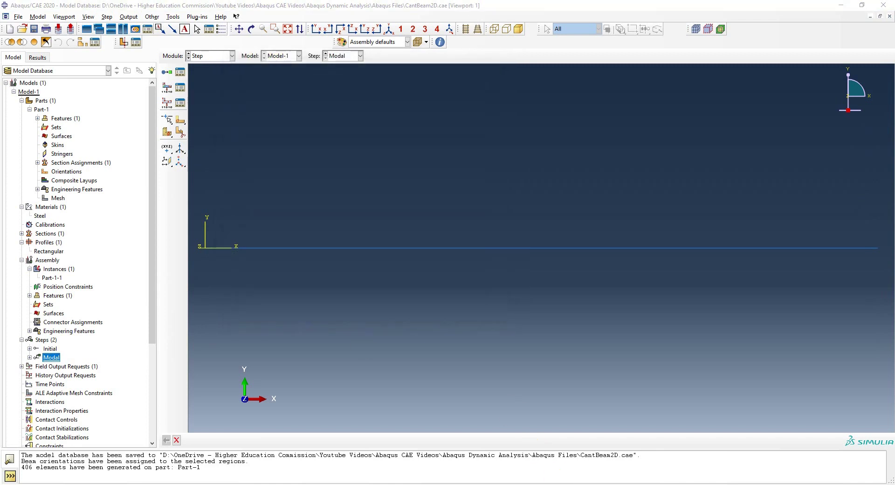
- Check the boundary condition entry in the PowerPoint modelling outline, then return to Abaqus and switch to the Load module
{"action": "key", "text": "alt+Tab"}
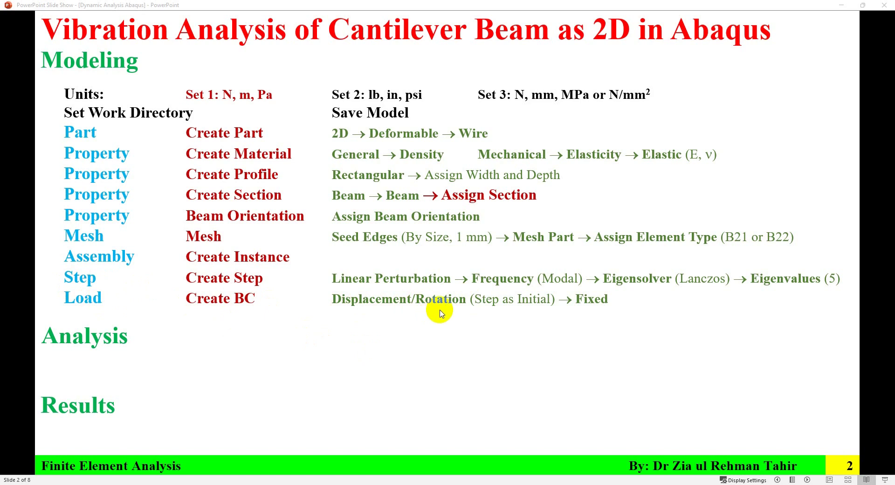
{"action": "key", "text": "alt+Tab"}
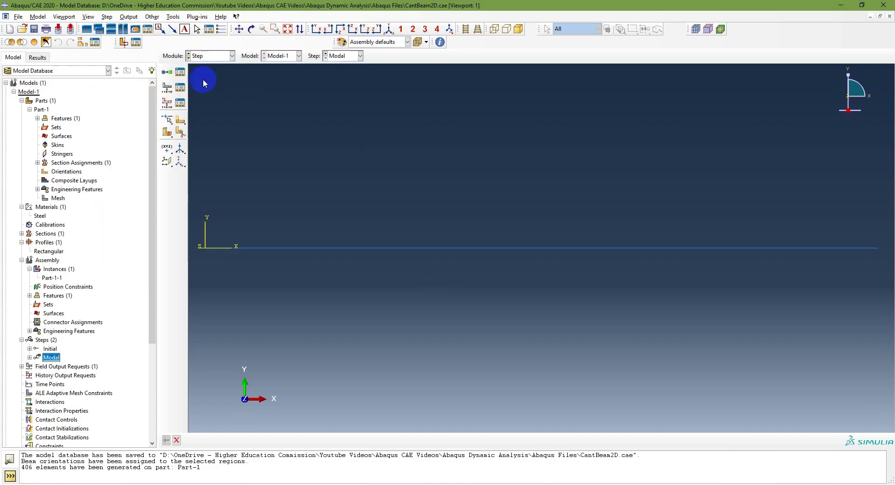
{"action": "left_click", "coordinate": [219, 56]}
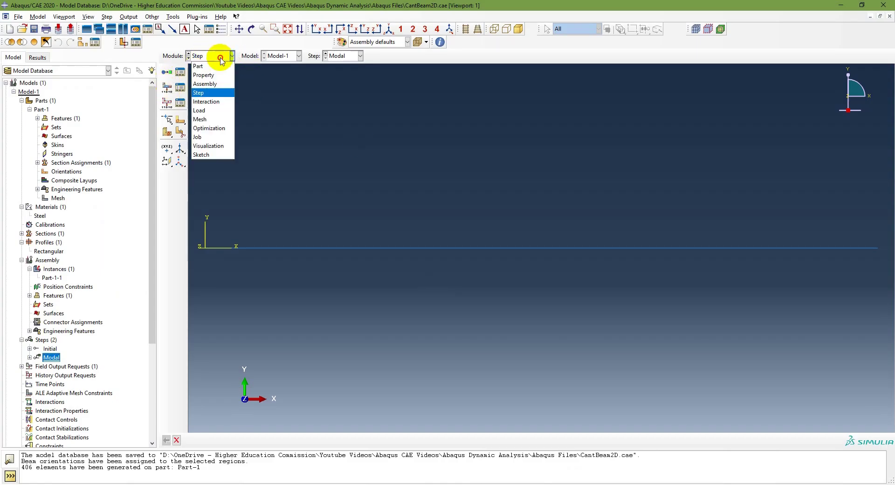
{"action": "left_click", "coordinate": [212, 110]}
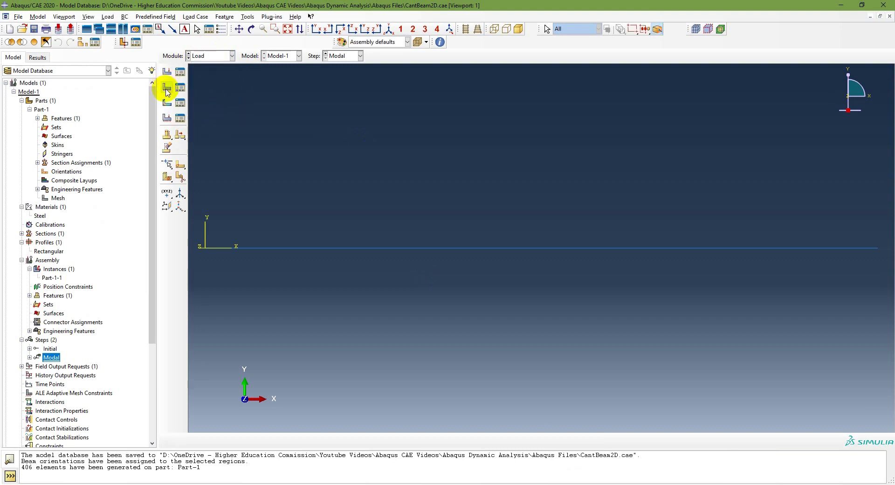
- Start a new mechanical boundary condition BC-1 in the Initial step, using the Displacement/Rotation type
{"action": "scroll", "coordinate": [104, 310], "scroll_direction": "down", "scroll_amount": 3}
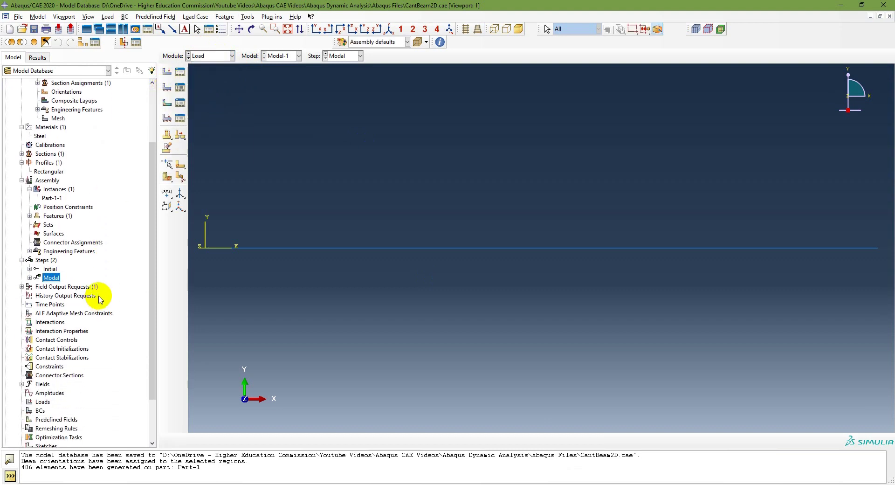
{"action": "double_click", "coordinate": [41, 412]}
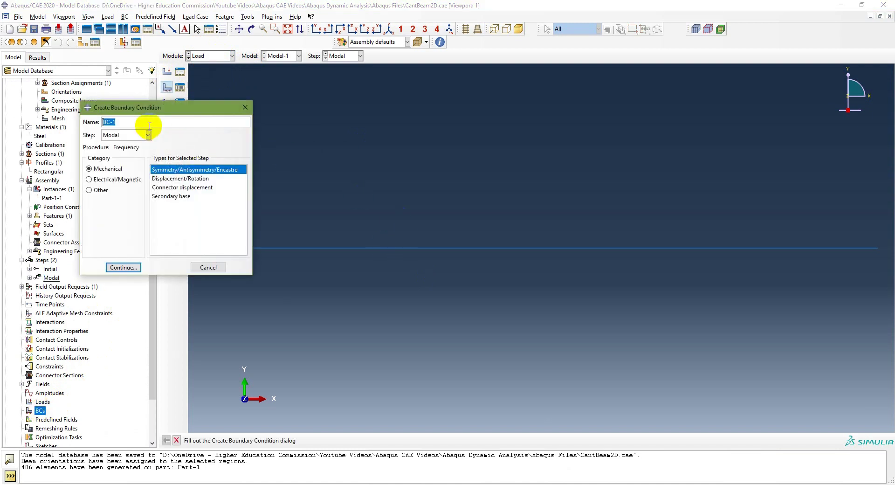
{"action": "left_click", "coordinate": [125, 135]}
{"action": "left_click", "coordinate": [127, 141]}
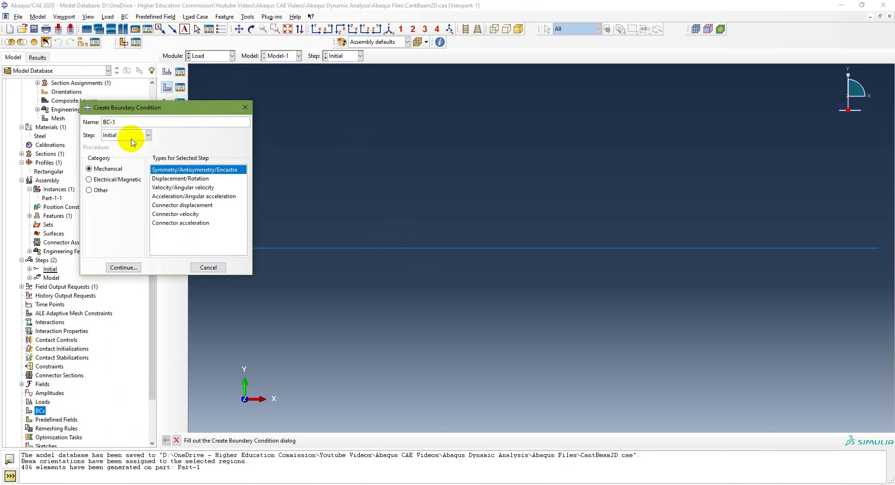
{"action": "left_click", "coordinate": [160, 179]}
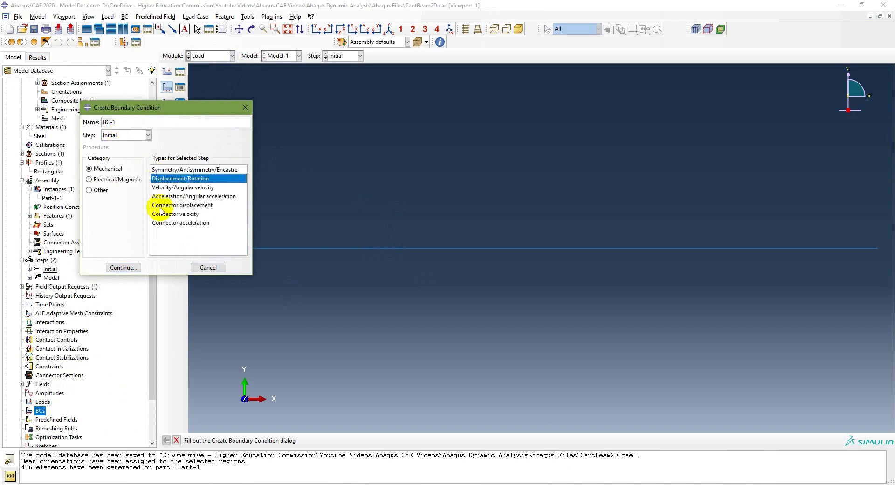
{"action": "left_click", "coordinate": [123, 267]}
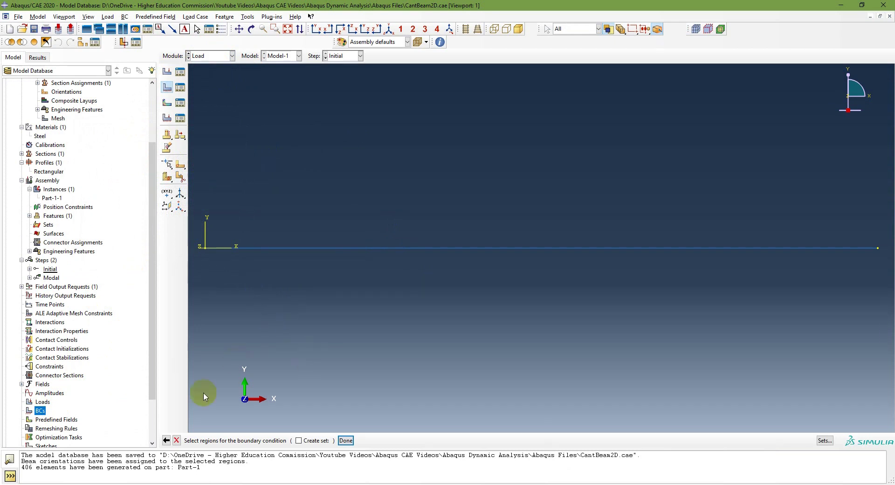
- Apply the boundary condition to the beam's end vertex at the origin, constraining U1, U2 and UR3
{"action": "scroll", "coordinate": [194, 245], "scroll_direction": "down", "scroll_amount": 2}
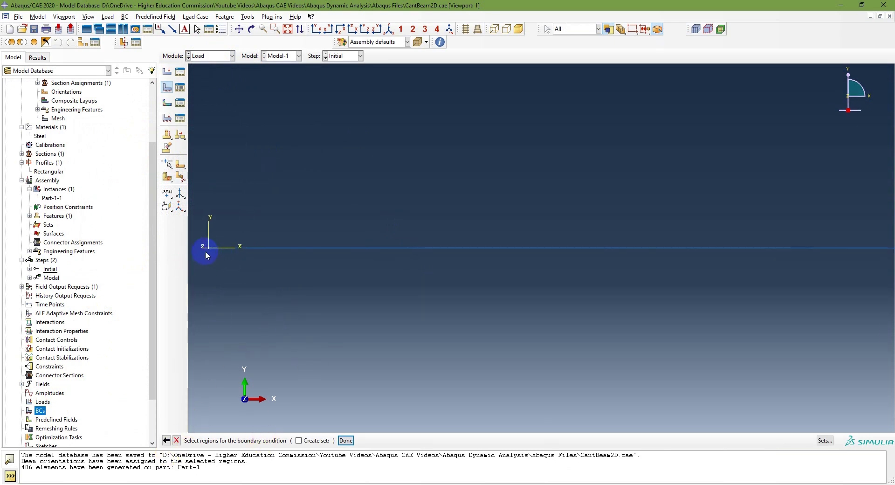
{"action": "left_click", "coordinate": [209, 247]}
{"action": "left_click", "coordinate": [345, 439]}
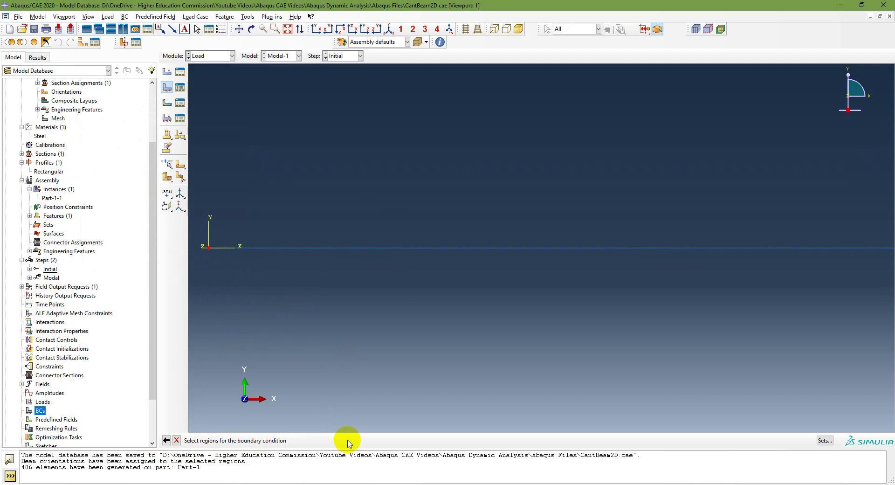
{"action": "left_click", "coordinate": [89, 184]}
{"action": "left_click", "coordinate": [89, 193]}
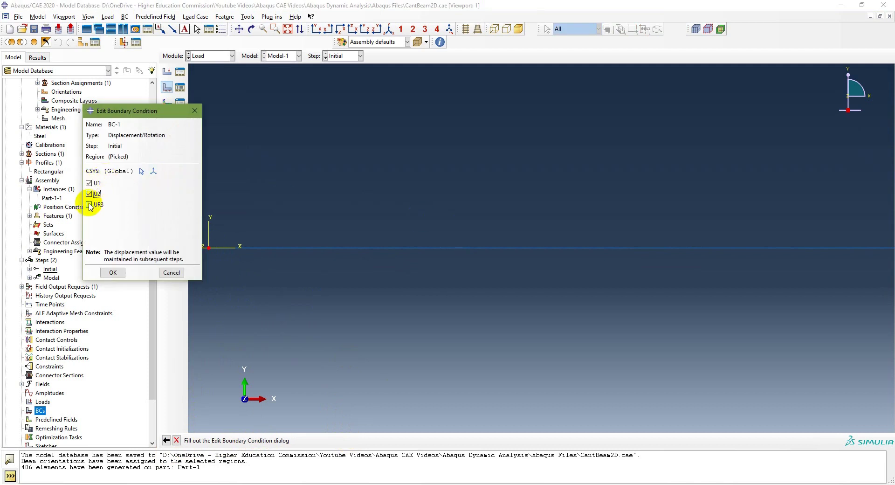
{"action": "left_click", "coordinate": [90, 204]}
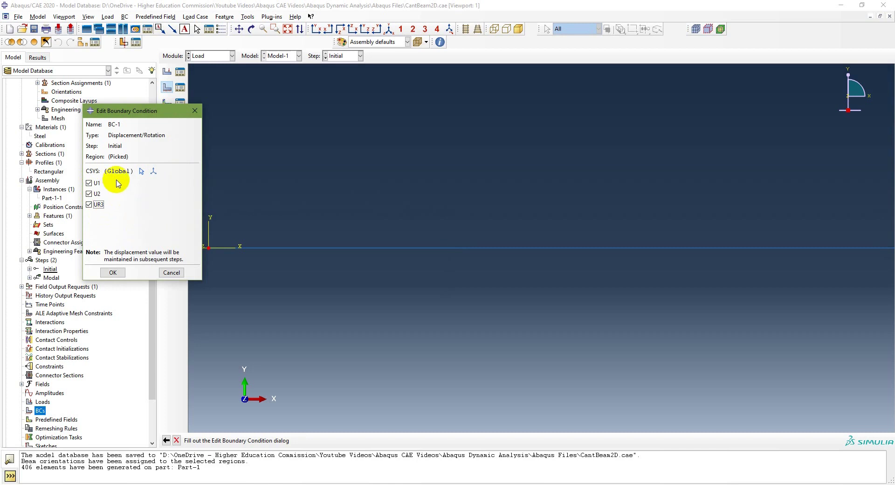
{"action": "left_click", "coordinate": [112, 273]}
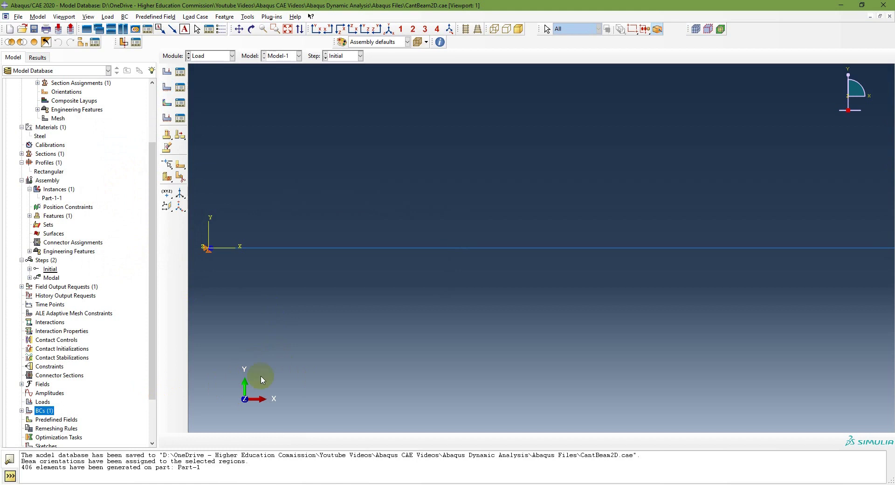
- Reopen boundary condition BC-1 to review its settings and constrained degrees of freedom
{"action": "left_click", "coordinate": [21, 411]}
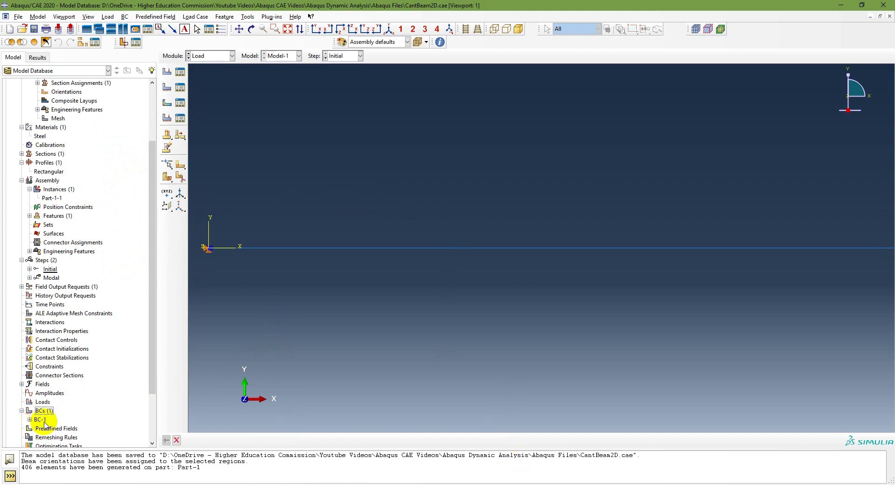
{"action": "double_click", "coordinate": [40, 419]}
{"action": "left_click_drag", "start_coordinate": [140, 112], "coordinate": [405, 127]}
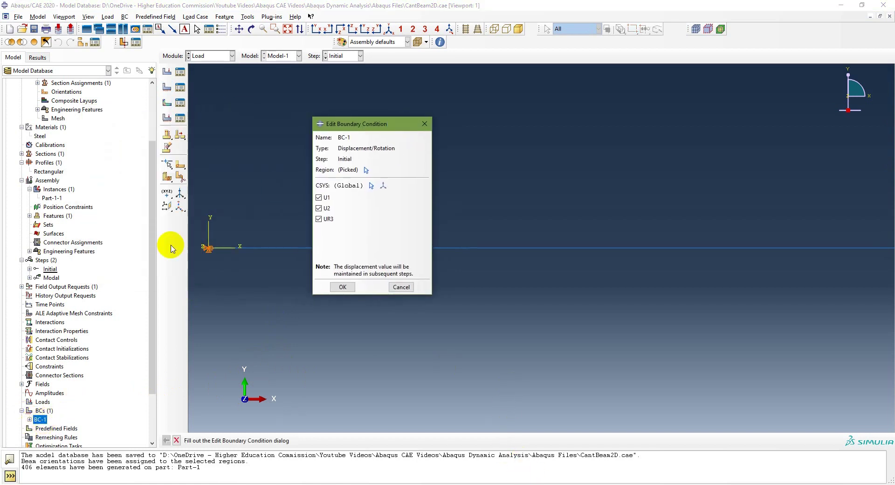
{"action": "left_click", "coordinate": [340, 284]}
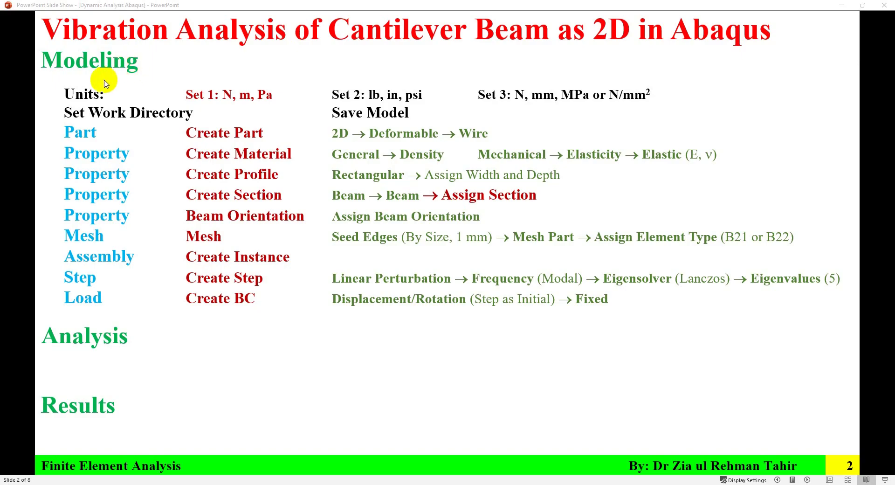
- Advance the PowerPoint outline to the analysis part and, back in Abaqus, create a job named CantBeam2D from the CantBeam2D model
{"action": "left_click", "coordinate": [121, 383]}
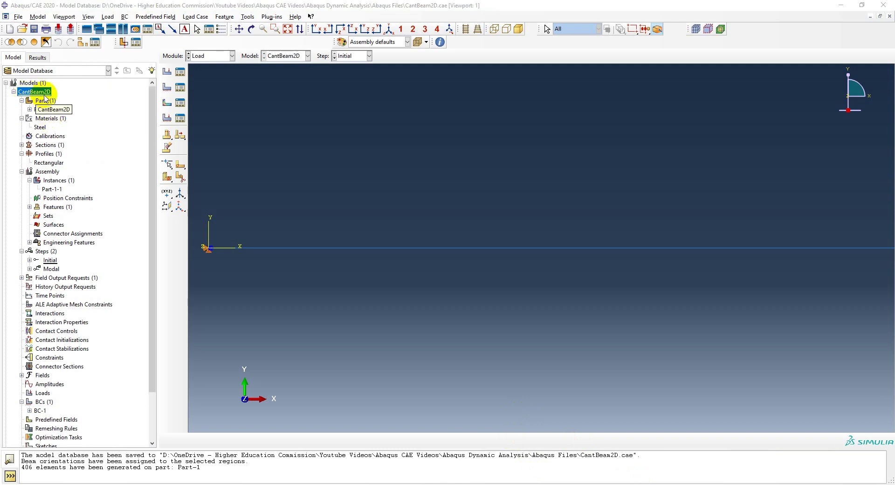
{"action": "scroll", "coordinate": [88, 401], "scroll_direction": "down", "scroll_amount": 2}
{"action": "double_click", "coordinate": [33, 416]}
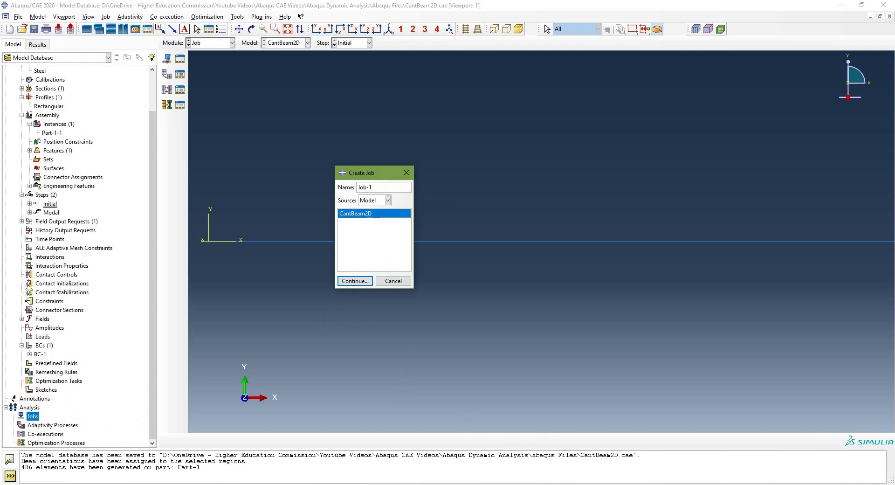
{"action": "left_click_drag", "start_coordinate": [350, 186], "coordinate": [394, 186]}
{"action": "type", "text": "CantBeam2D"}
{"action": "left_click", "coordinate": [362, 282]}
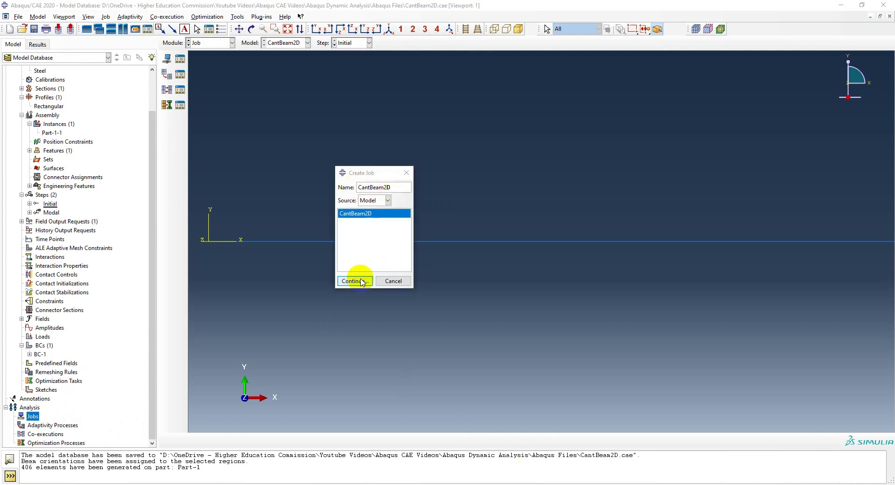
{"action": "left_click", "coordinate": [250, 281]}
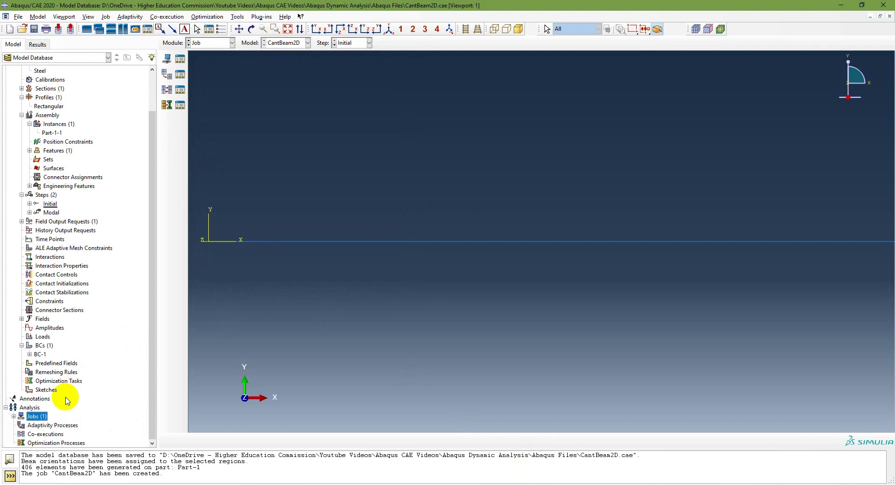
- Submit the CantBeam2D job for analysis
{"action": "left_click", "coordinate": [14, 416]}
{"action": "left_click", "coordinate": [51, 418]}
{"action": "right_click", "coordinate": [53, 419]}
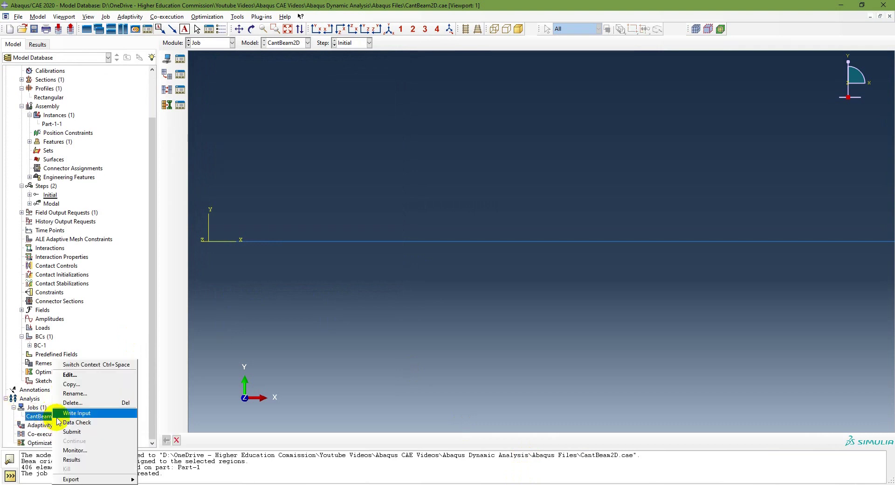
{"action": "left_click", "coordinate": [425, 259]}
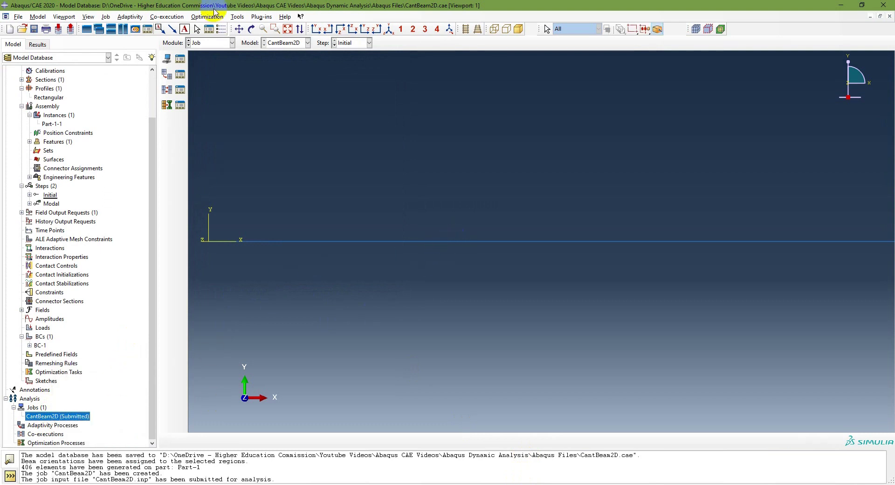
{"action": "left_click", "coordinate": [232, 42]}
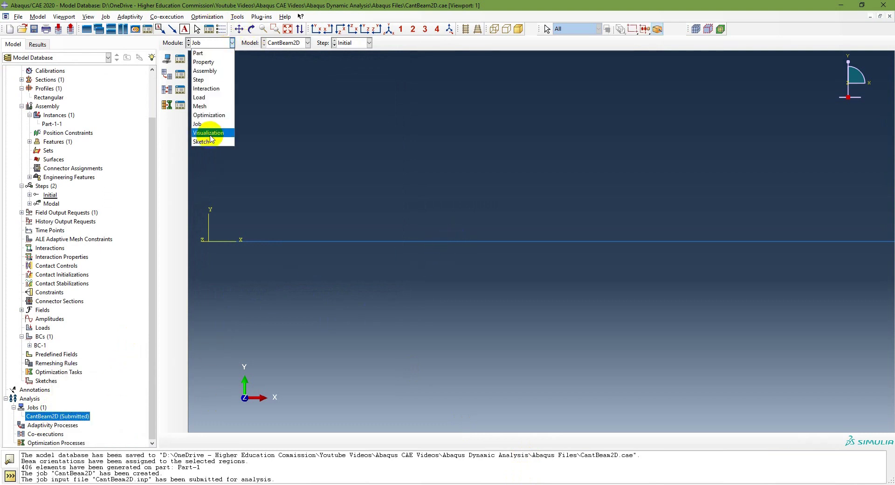
{"action": "left_click", "coordinate": [200, 120]}
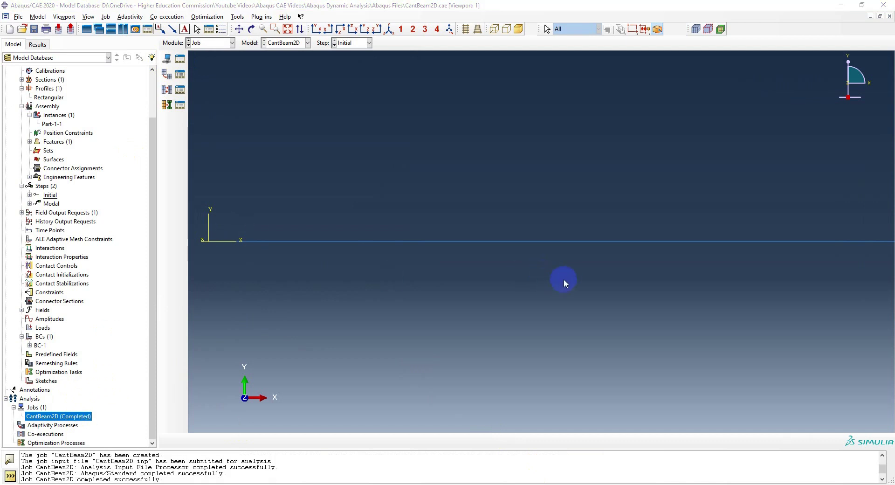
{"action": "left_click", "coordinate": [287, 29]}
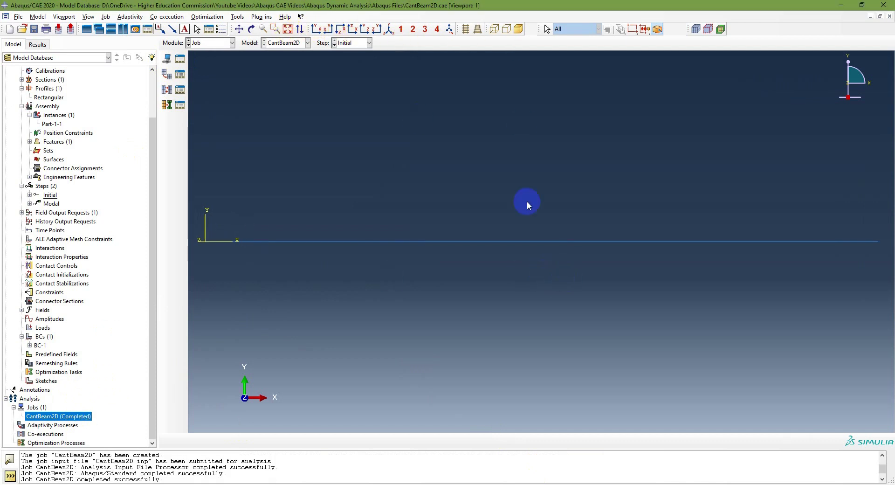
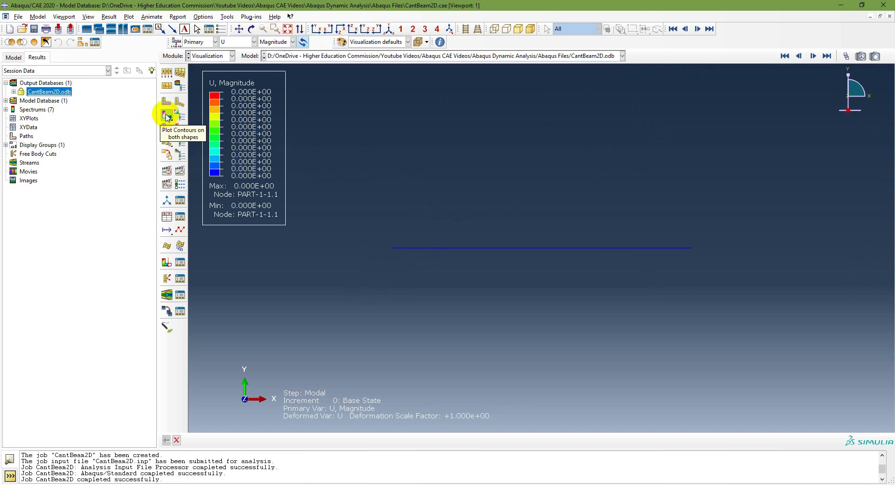
- Display the displacement contours of vibration mode 1 from the Modal step and fit the beam to the viewport
{"action": "left_click", "coordinate": [814, 56]}
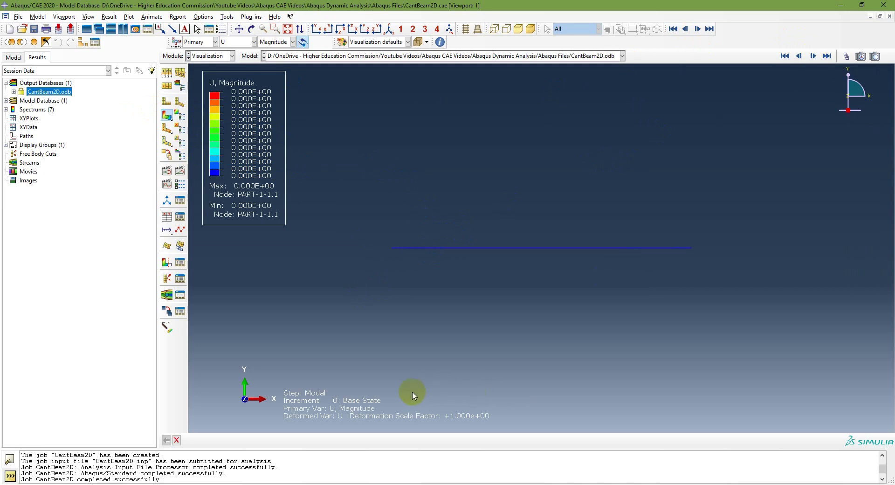
{"action": "left_click", "coordinate": [812, 56]}
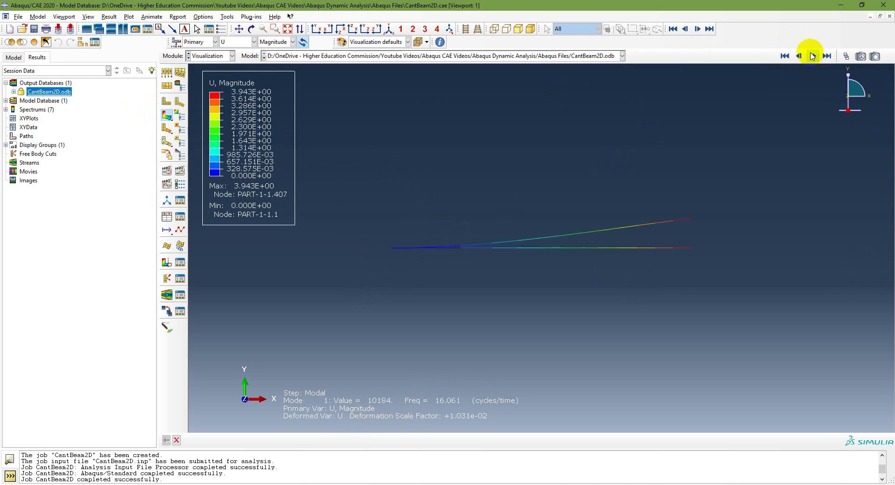
{"action": "left_click", "coordinate": [288, 29]}
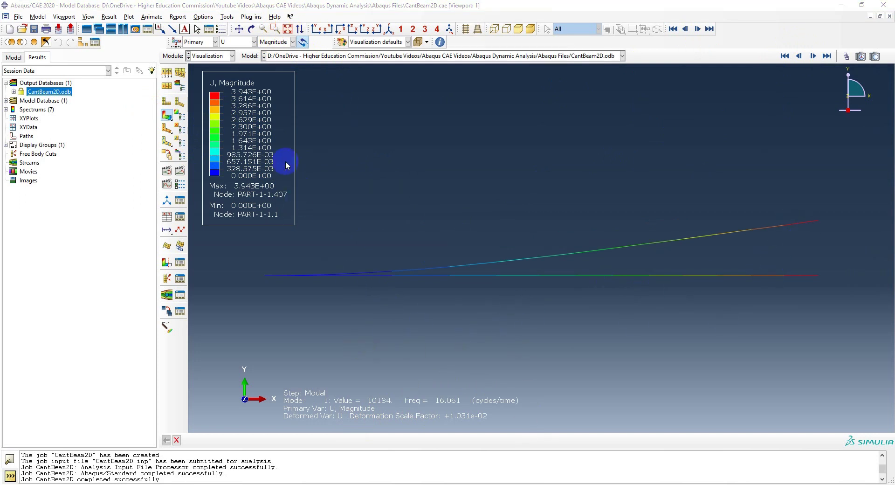
- Change the viewport background to solid white in the graphics options
{"action": "left_click", "coordinate": [89, 17]}
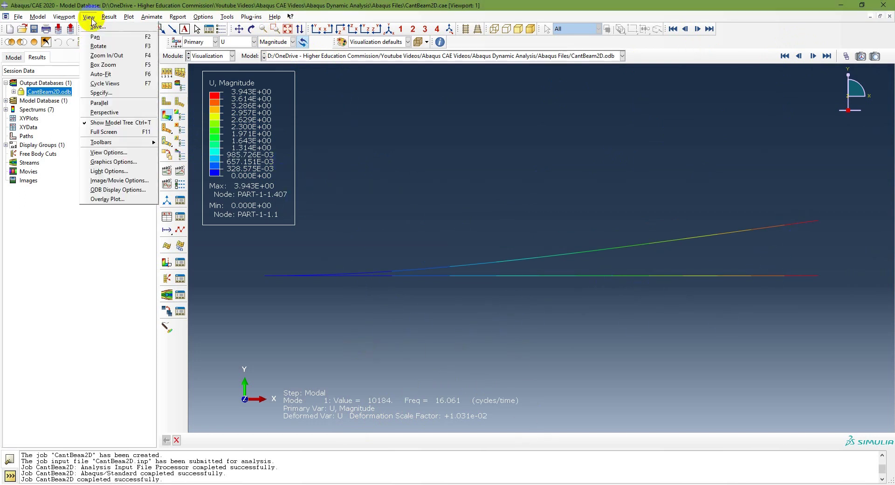
{"action": "left_click", "coordinate": [114, 161]}
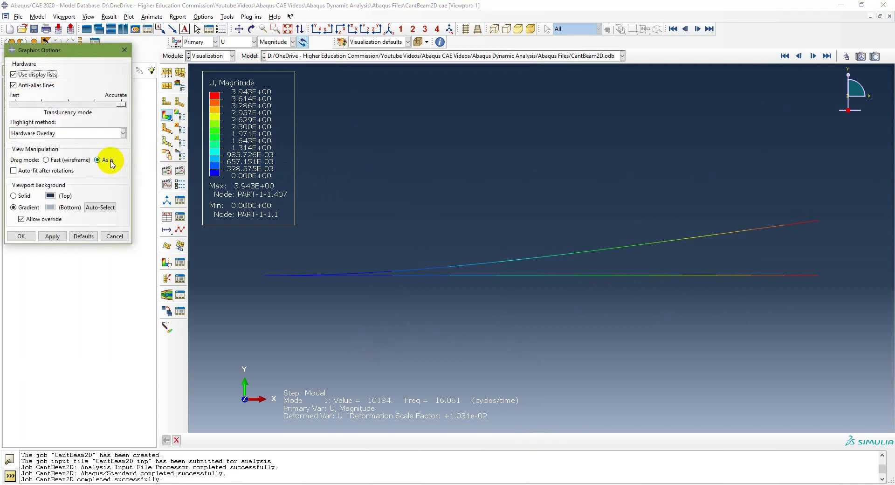
{"action": "left_click", "coordinate": [13, 196]}
{"action": "left_click", "coordinate": [51, 196]}
{"action": "left_click", "coordinate": [20, 229]}
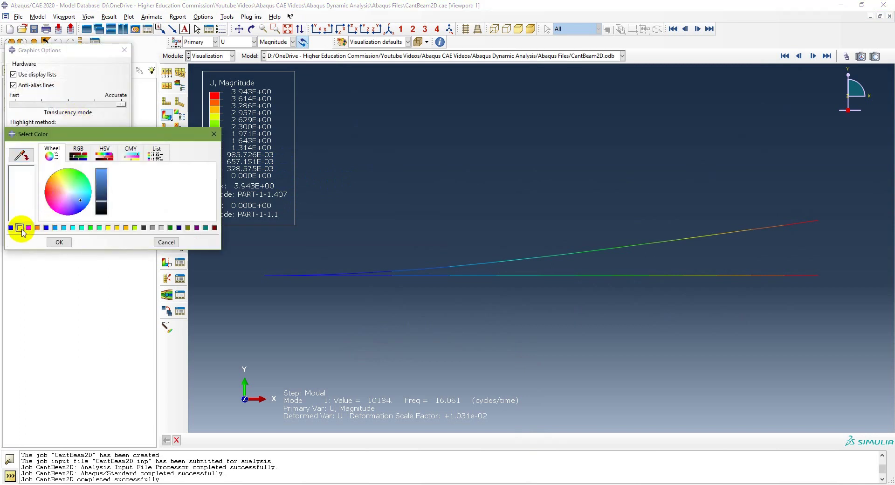
{"action": "left_click", "coordinate": [59, 242]}
{"action": "left_click", "coordinate": [51, 236]}
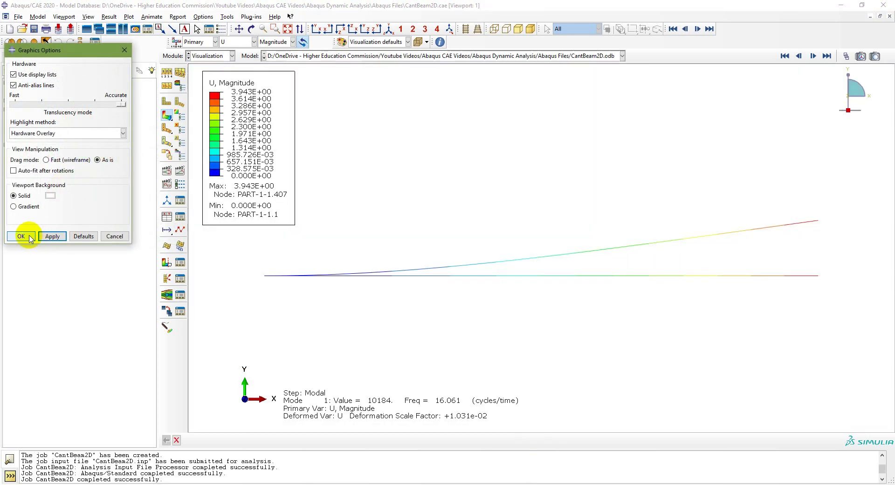
{"action": "left_click", "coordinate": [32, 237]}
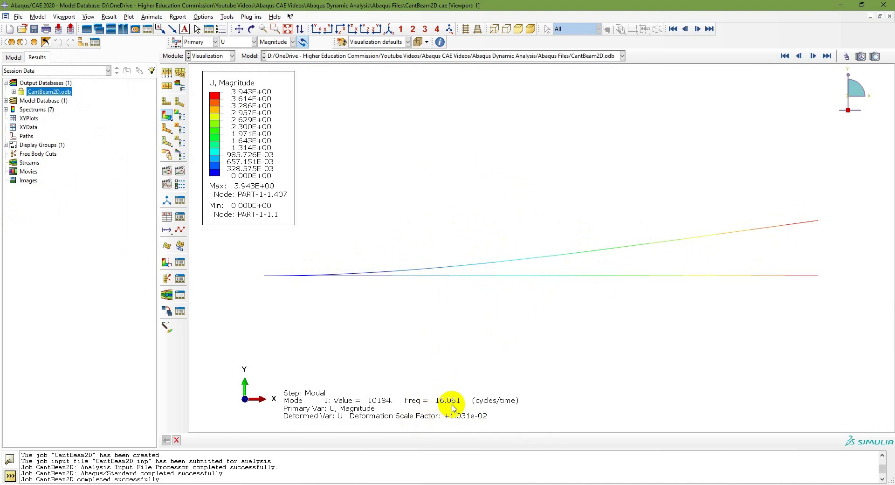
- Advance the contour plot to vibration mode 3 and enable rendering of beam profiles in the ODB display options
{"action": "left_click", "coordinate": [814, 57]}
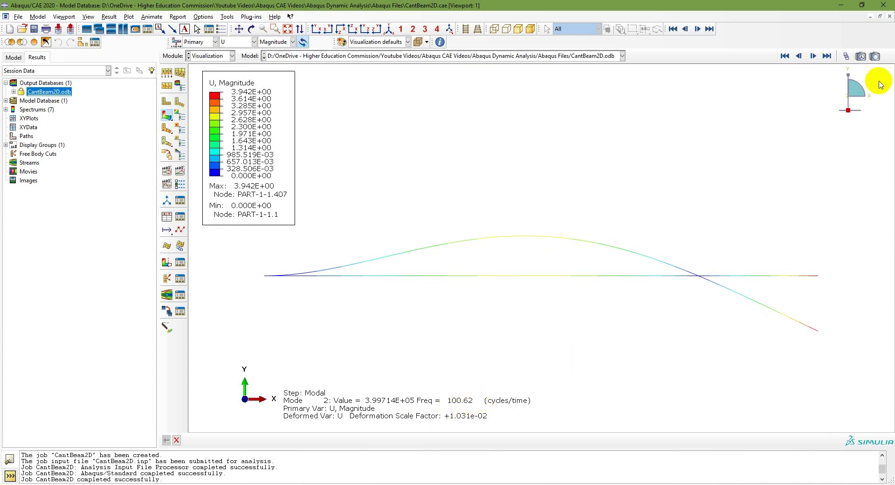
{"action": "left_click", "coordinate": [812, 56]}
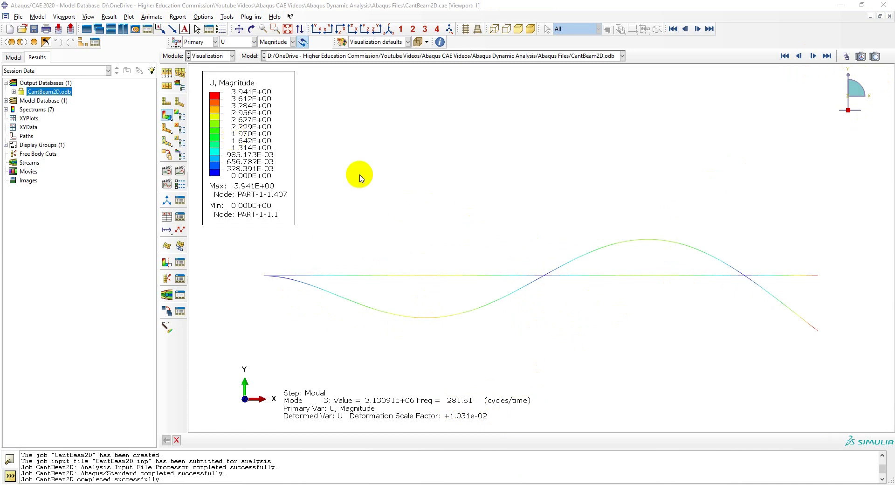
{"action": "left_click", "coordinate": [88, 17]}
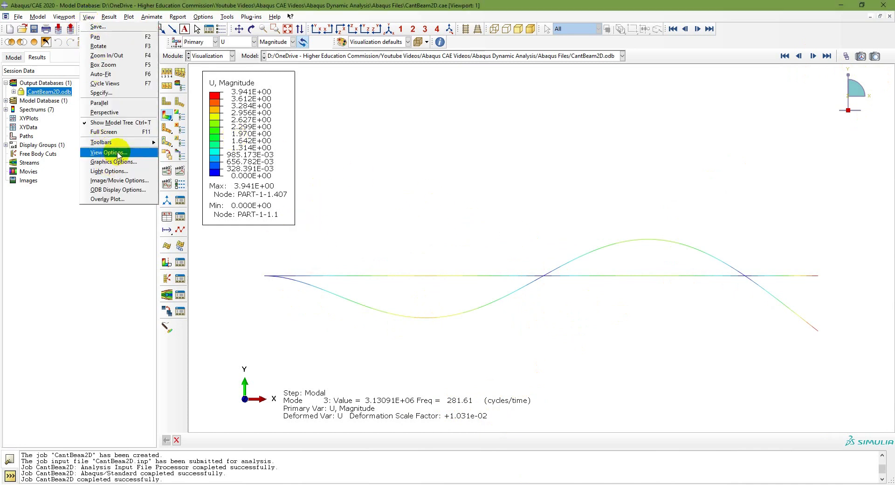
{"action": "left_click", "coordinate": [132, 192]}
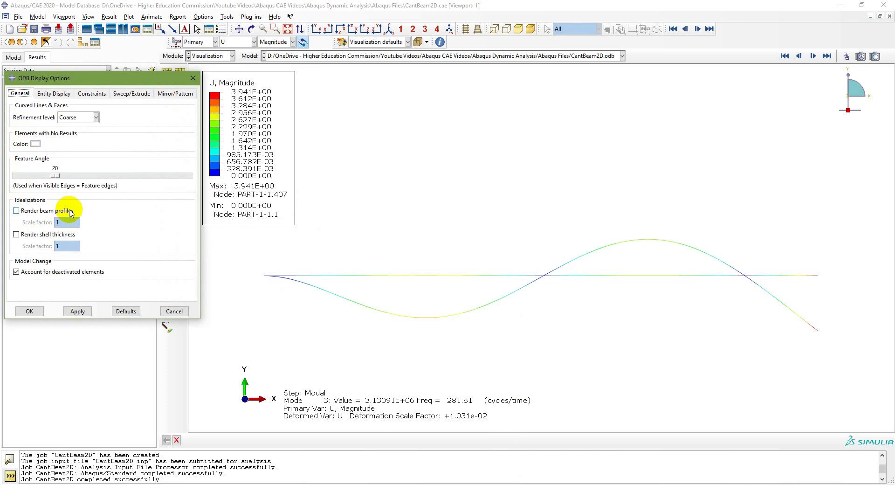
{"action": "left_click", "coordinate": [18, 211]}
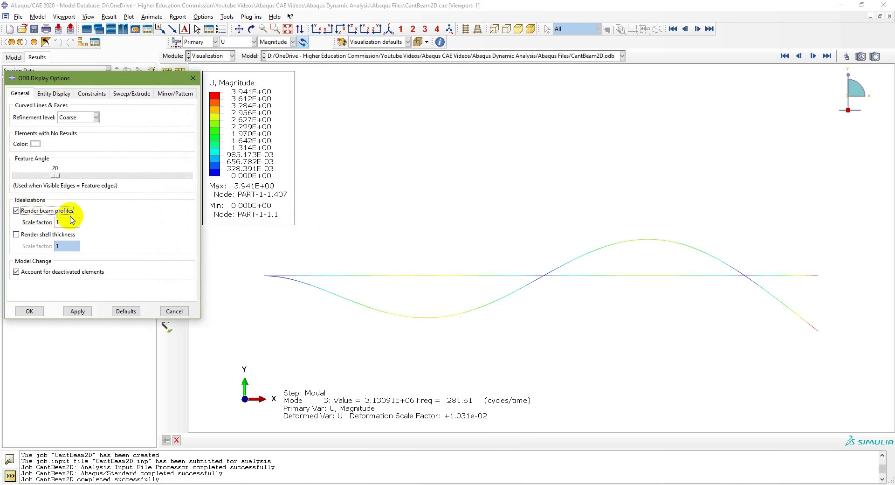
{"action": "left_click", "coordinate": [78, 312]}
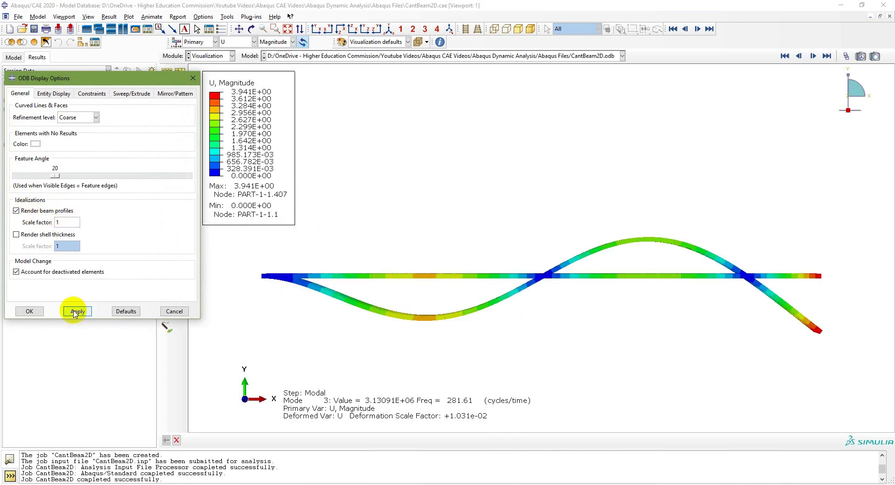
{"action": "left_click", "coordinate": [29, 311]}
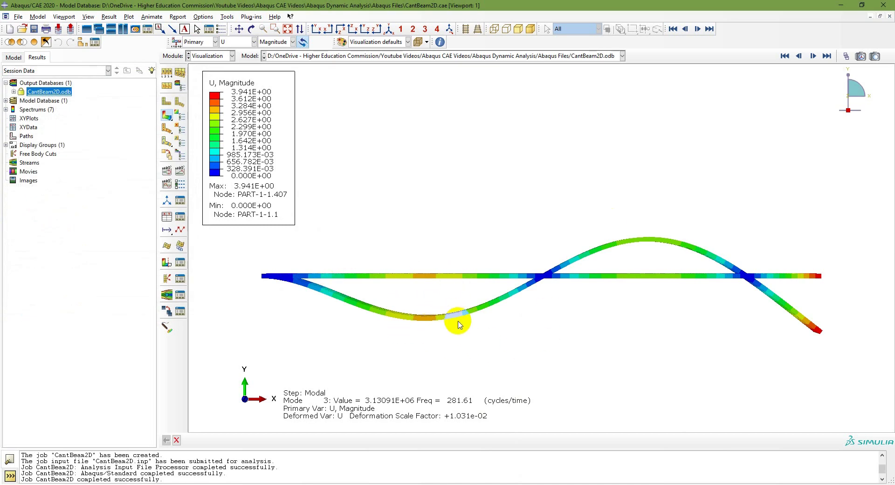
- Go back through the rendered mode shapes to mode 1 and forward again to mode 3
{"action": "left_click", "coordinate": [799, 56]}
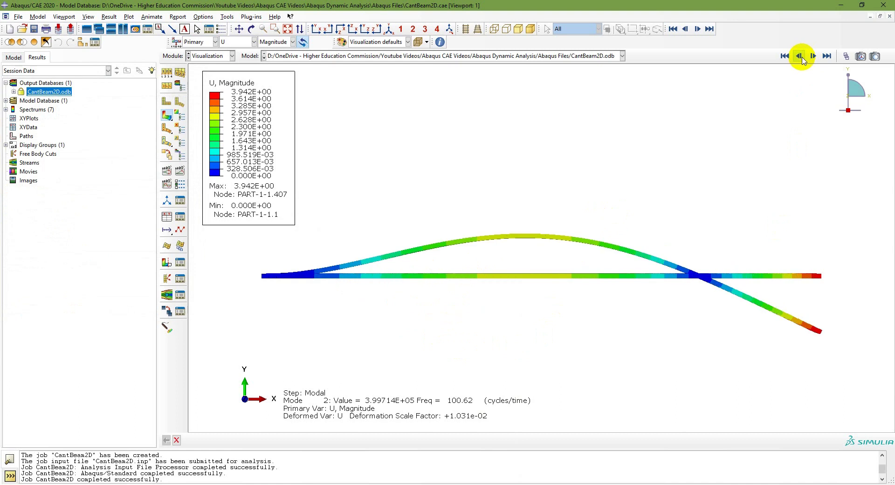
{"action": "left_click", "coordinate": [800, 57]}
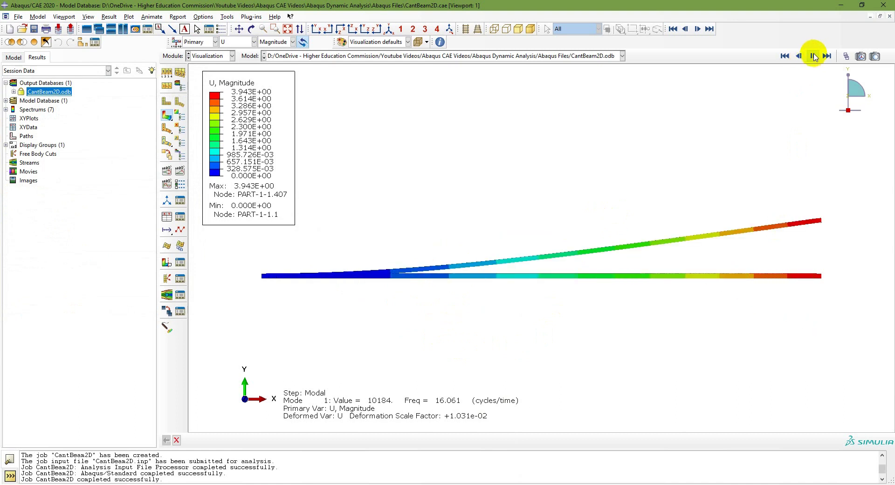
{"action": "left_click", "coordinate": [814, 57]}
{"action": "left_click", "coordinate": [814, 57]}
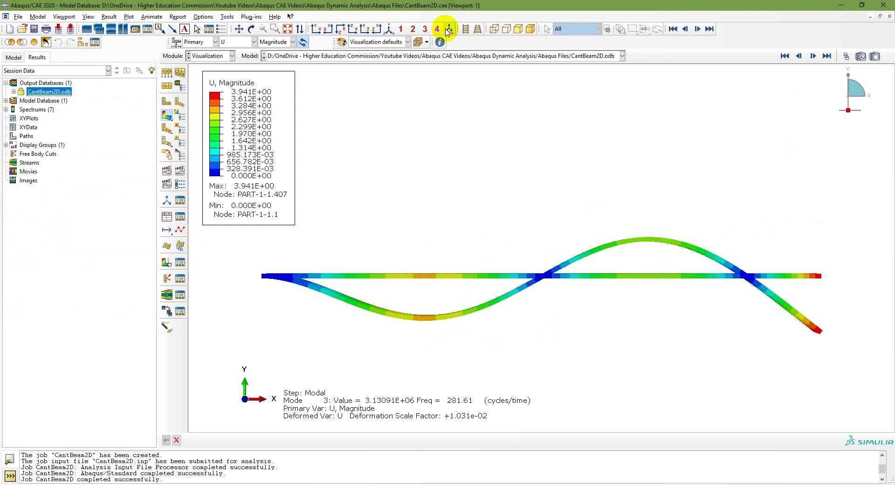
- Show the beam in isometric view and step back to vibration mode 1
{"action": "left_click", "coordinate": [389, 29]}
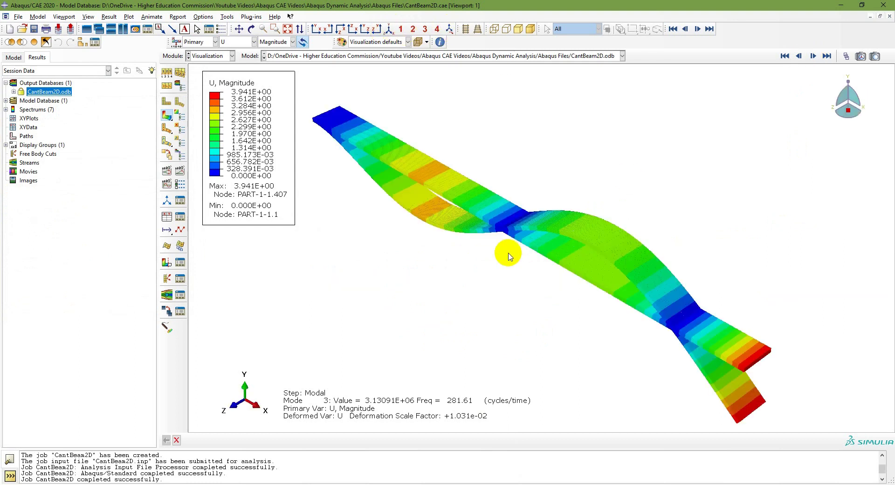
{"action": "left_click", "coordinate": [800, 57]}
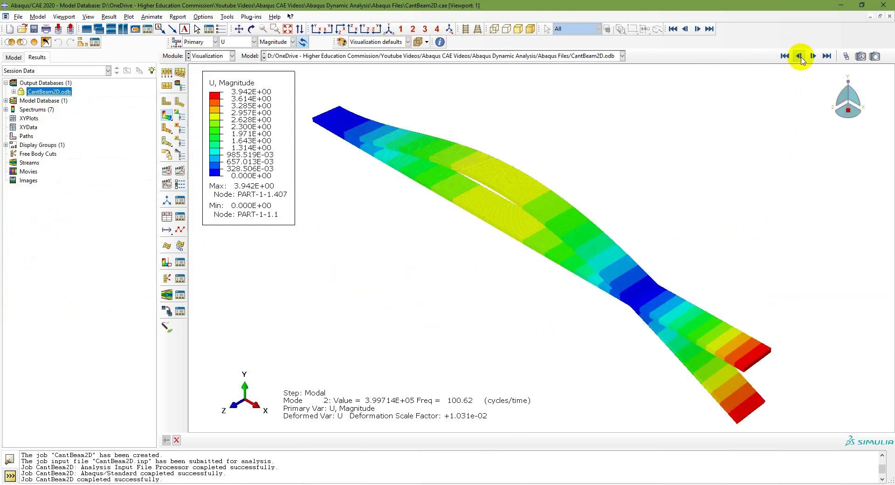
{"action": "left_click", "coordinate": [800, 57]}
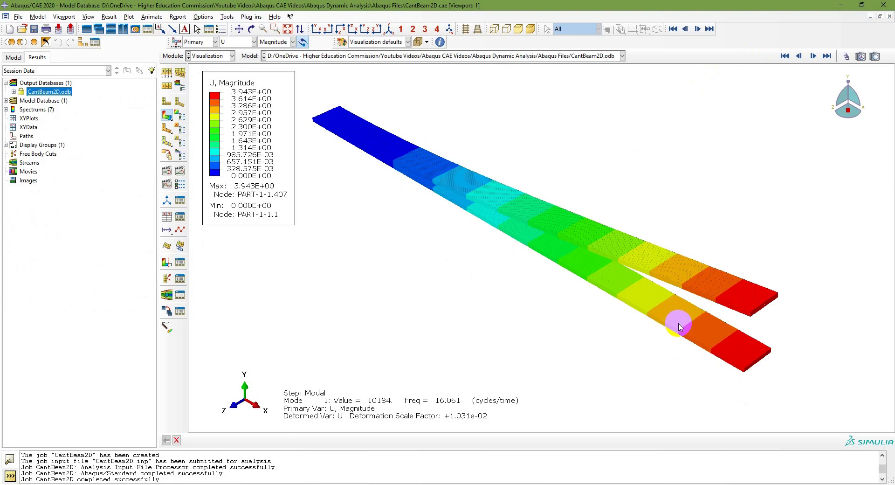
- Plot the deformed and undeformed shapes, and review modes 1 to 3 with contours on the deformed shape only
{"action": "left_click", "coordinate": [179, 103]}
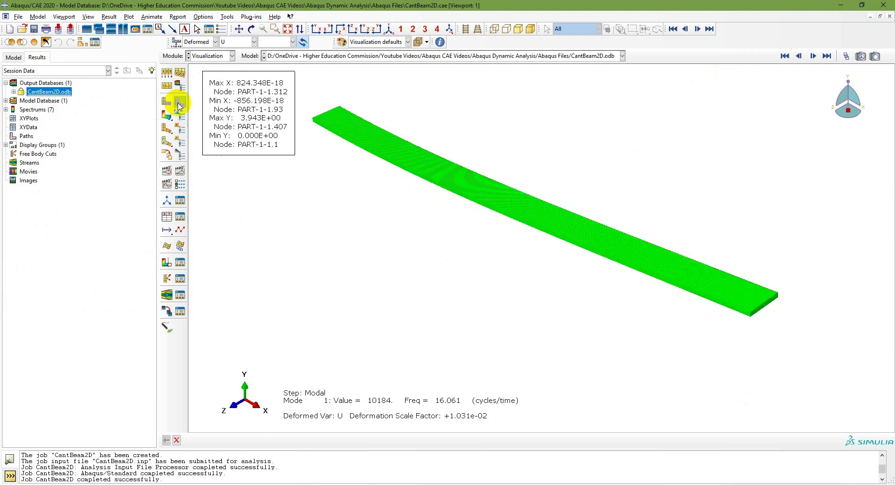
{"action": "left_click", "coordinate": [168, 104]}
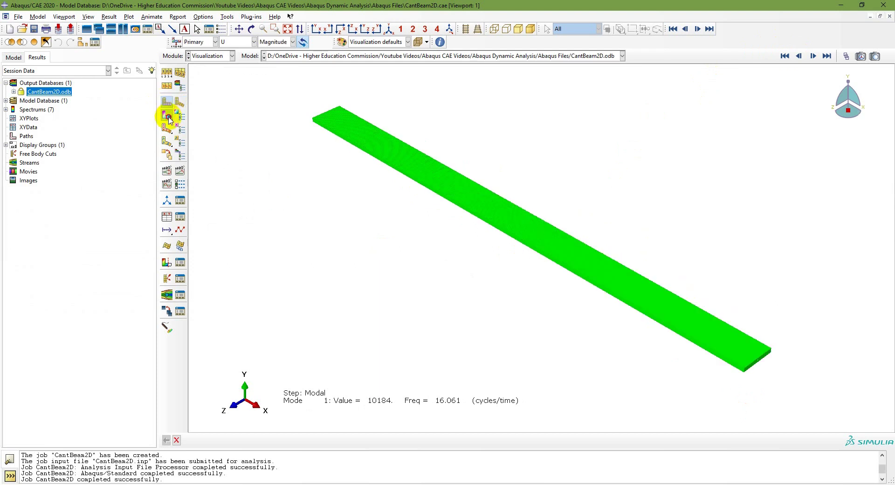
{"action": "left_click", "coordinate": [181, 118]}
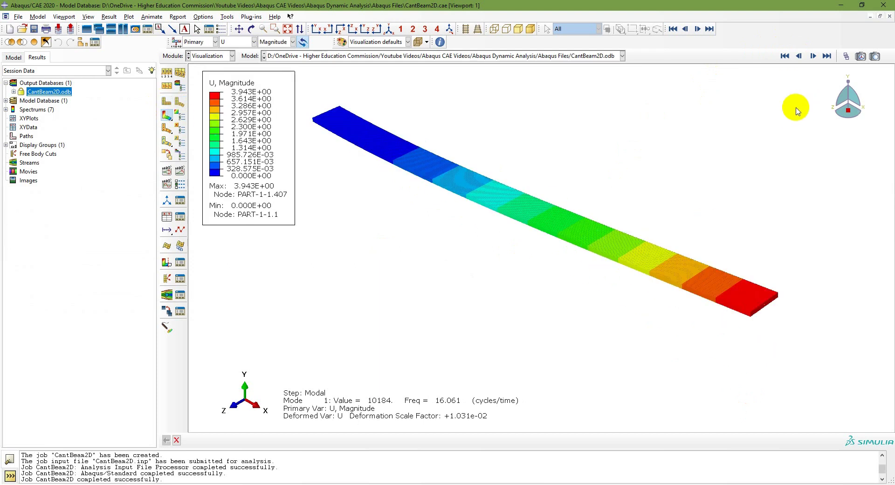
{"action": "left_click", "coordinate": [813, 56]}
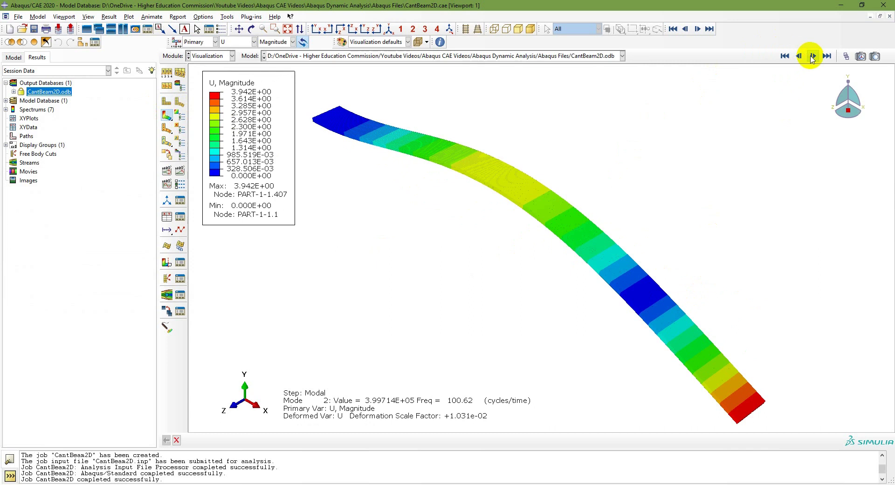
{"action": "left_click", "coordinate": [812, 57]}
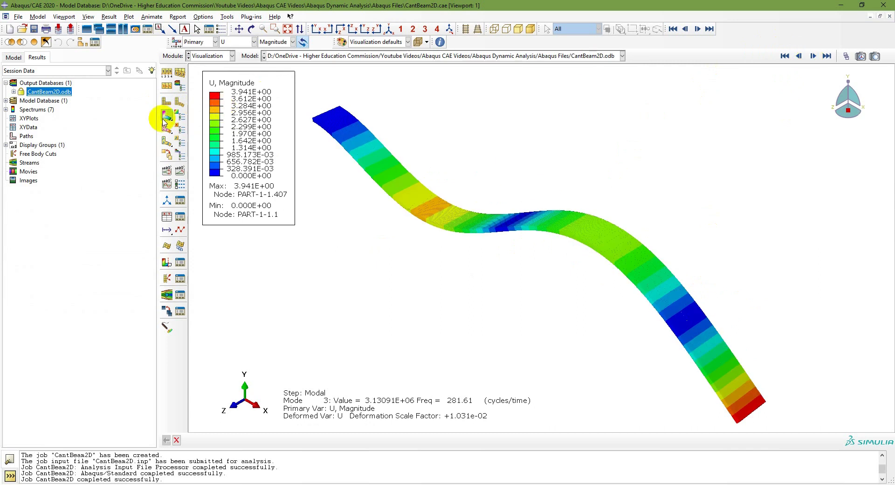
- Plot the contours on both the undeformed and deformed beam, and review modes 1 to 3
{"action": "left_click", "coordinate": [205, 116]}
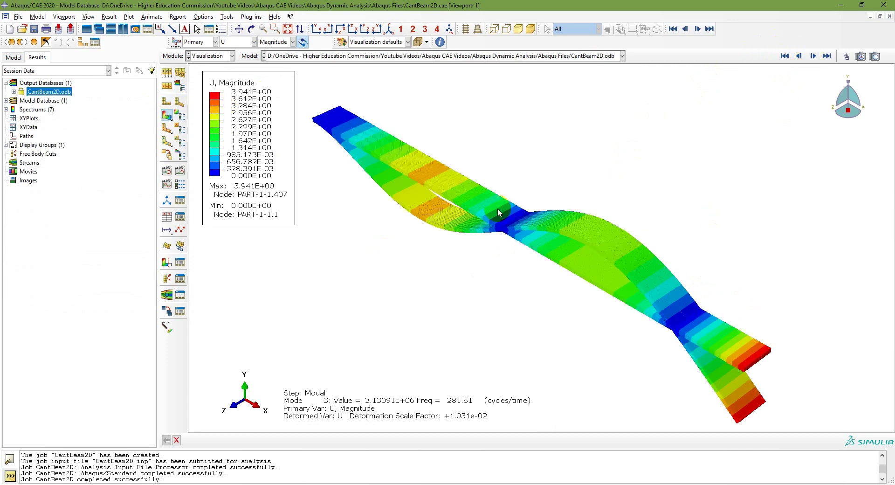
{"action": "left_click", "coordinate": [798, 56]}
{"action": "left_click", "coordinate": [798, 56]}
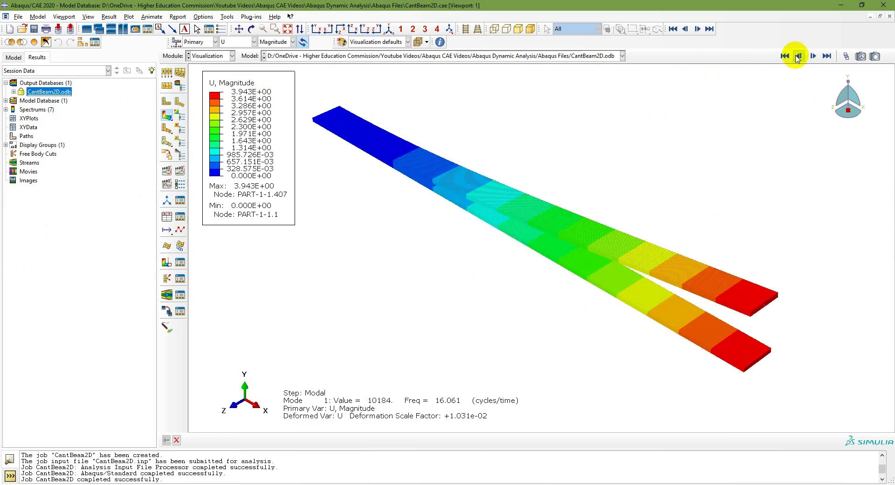
{"action": "left_click", "coordinate": [813, 56]}
{"action": "left_click", "coordinate": [813, 56]}
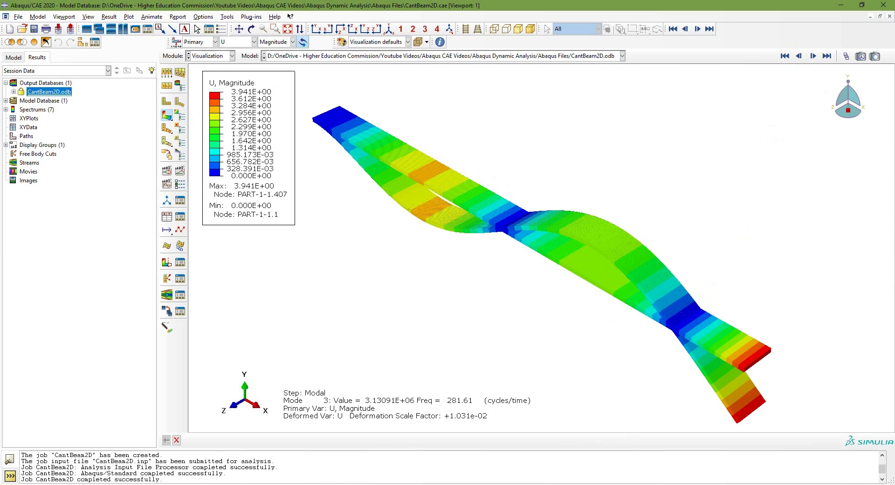
- Switch to MATLAB, look over the ModeShapes.m script and bring up the Figure 2 plot of the cantilever's first three mode shapes
{"action": "left_click", "coordinate": [380, 464]}
{"action": "scroll", "coordinate": [430, 157], "scroll_direction": "up", "scroll_amount": 5}
{"action": "scroll", "coordinate": [410, 184], "scroll_direction": "down", "scroll_amount": 5}
{"action": "scroll", "coordinate": [414, 183], "scroll_direction": "up", "scroll_amount": 5}
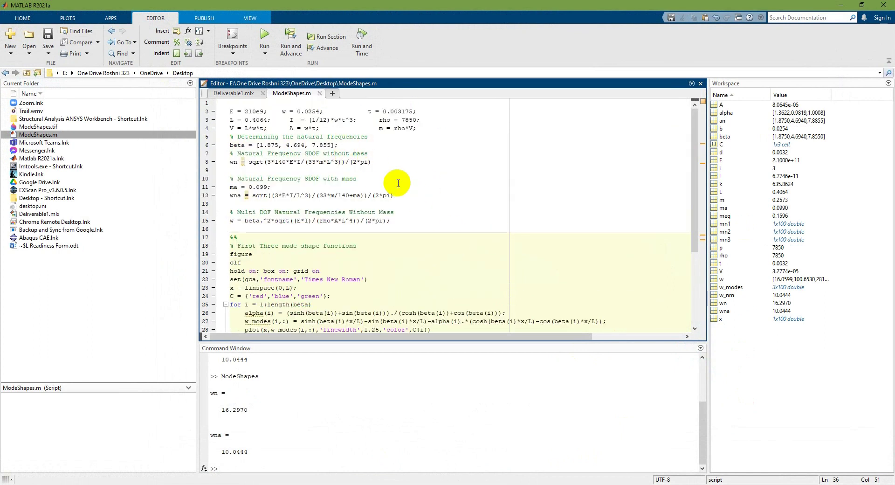
{"action": "mouse_move", "coordinate": [469, 483]}
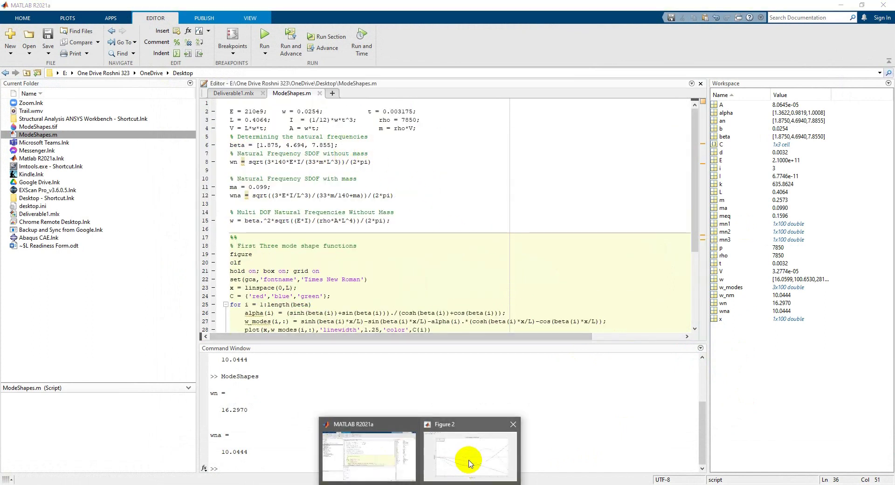
{"action": "left_click", "coordinate": [471, 455]}
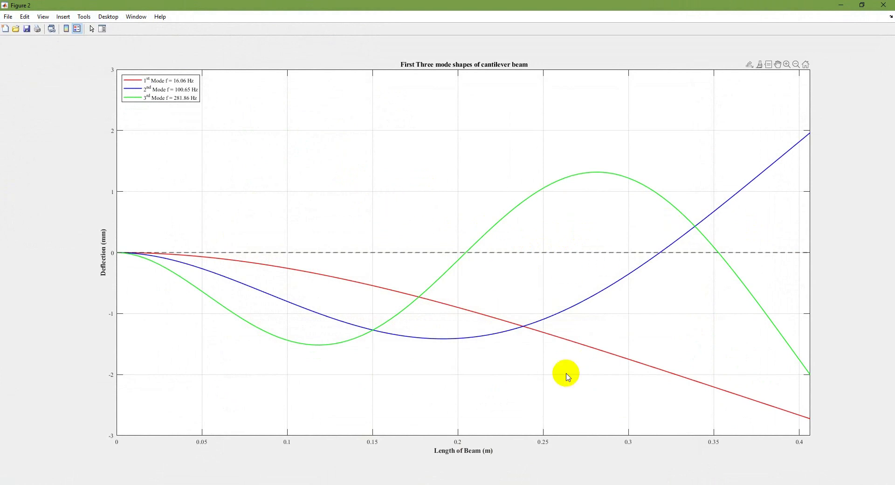
- Glance back at Abaqus, read through the ModeShapes.m script in MATLAB and examine the mode frequencies in the Figure 2 legend
{"action": "key", "text": "alt+Tab"}
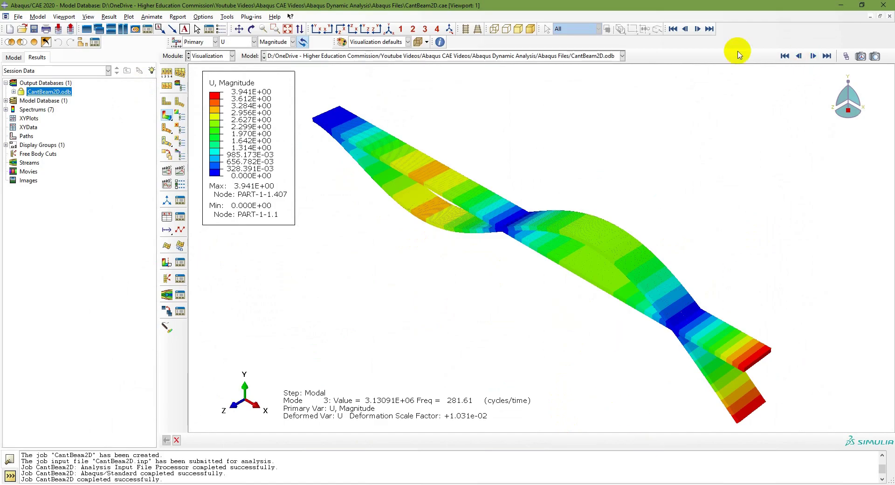
{"action": "key", "text": "alt+Tab"}
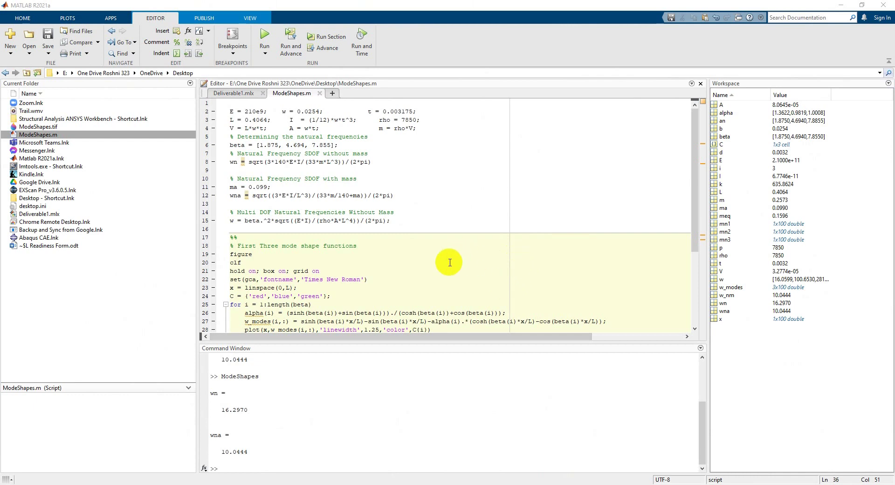
{"action": "scroll", "coordinate": [442, 254], "scroll_direction": "down", "scroll_amount": 2}
{"action": "scroll", "coordinate": [440, 254], "scroll_direction": "down", "scroll_amount": 6}
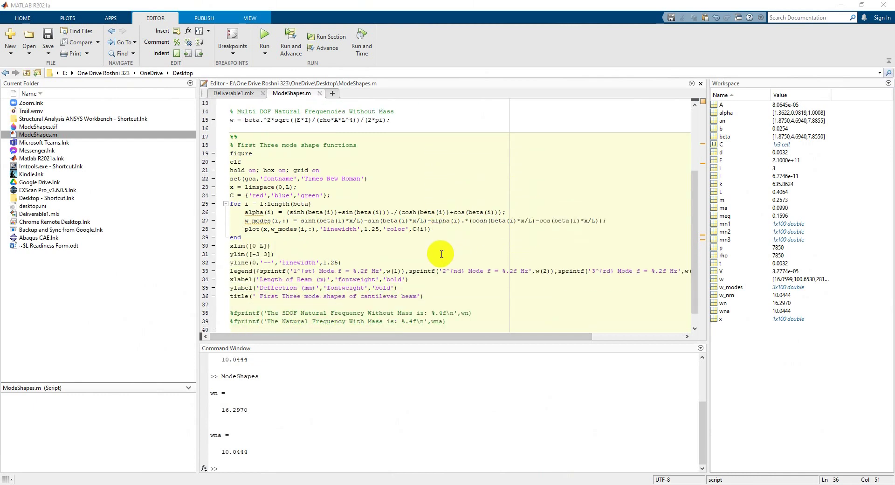
{"action": "scroll", "coordinate": [439, 254], "scroll_direction": "up", "scroll_amount": 8}
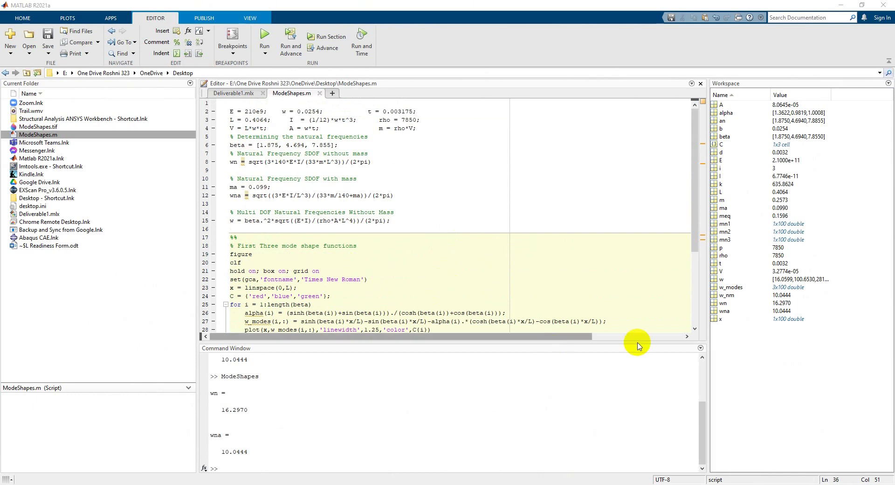
{"action": "mouse_move", "coordinate": [420, 484]}
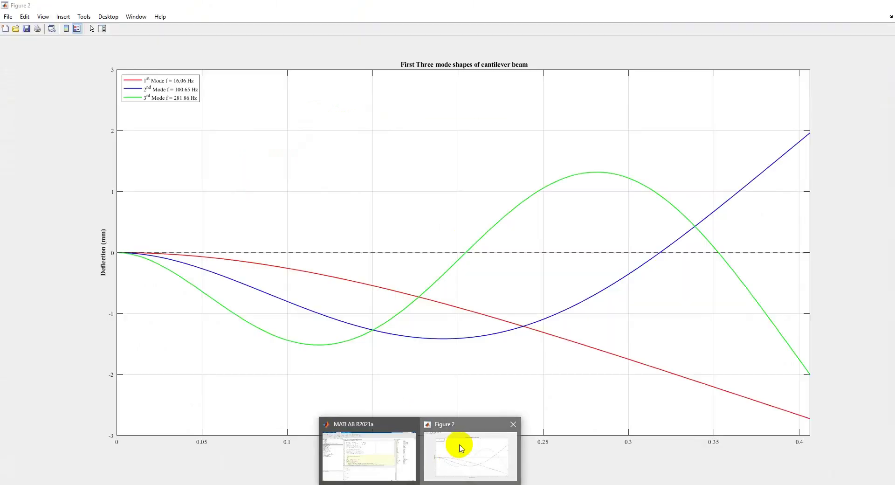
{"action": "left_click", "coordinate": [460, 443]}
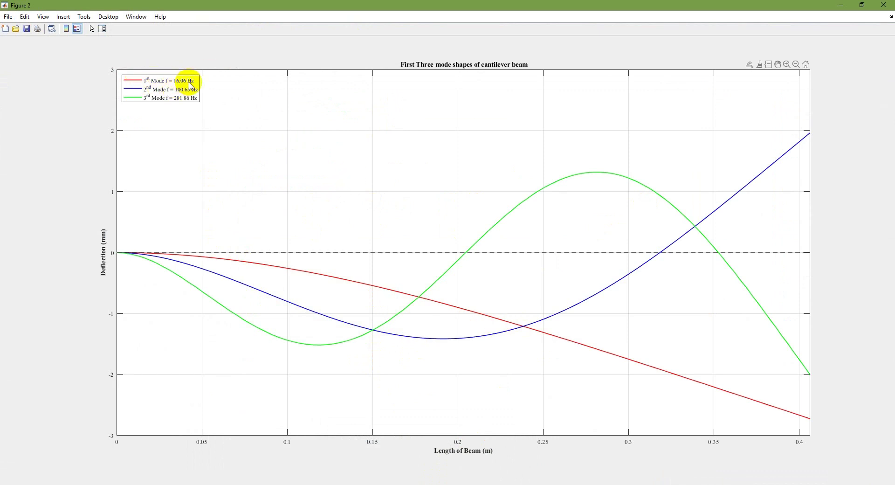
- Switch to Abaqus, show the beam in the front XY view at mode 1 and compare it with the MATLAB figure
{"action": "left_click", "coordinate": [641, 484]}
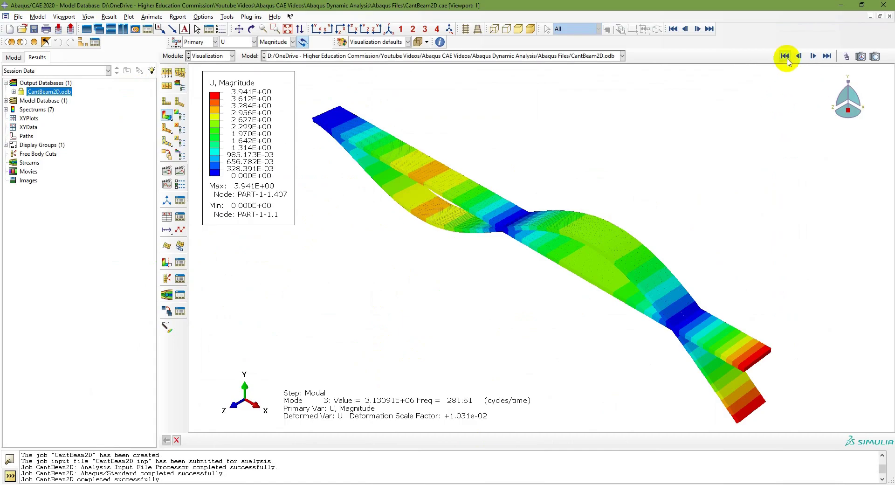
{"action": "left_click", "coordinate": [316, 30]}
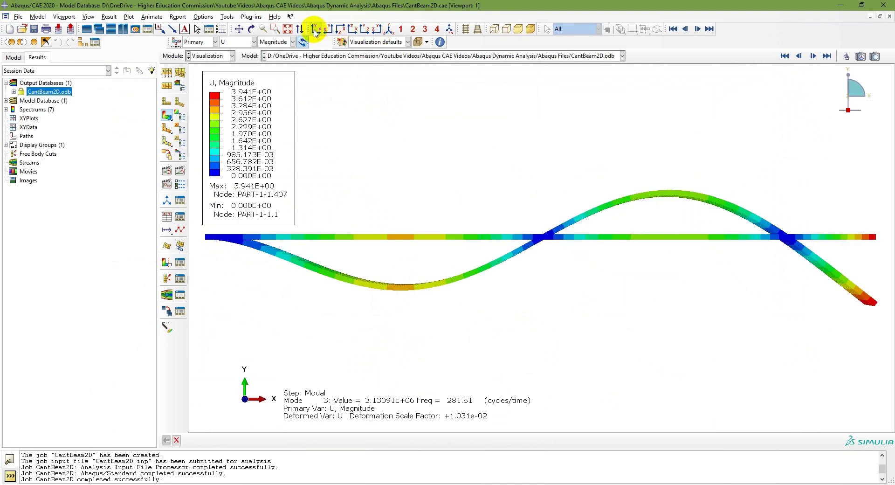
{"action": "left_click", "coordinate": [799, 56]}
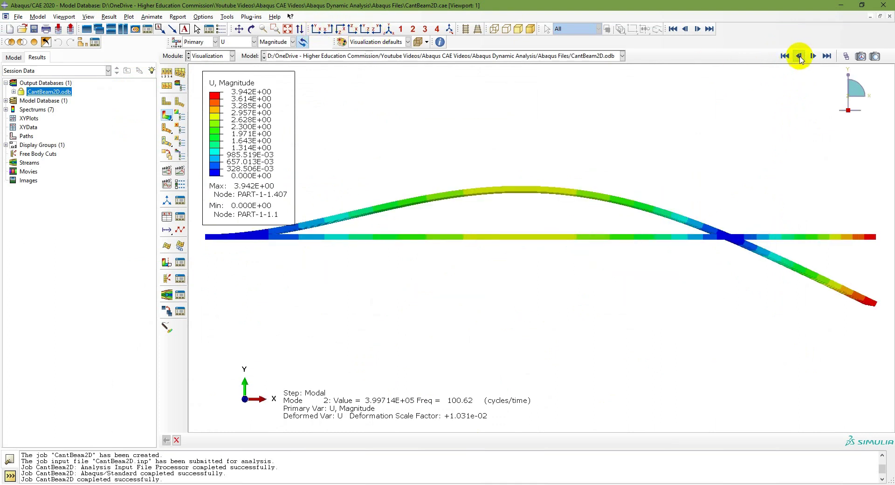
{"action": "left_click", "coordinate": [799, 56]}
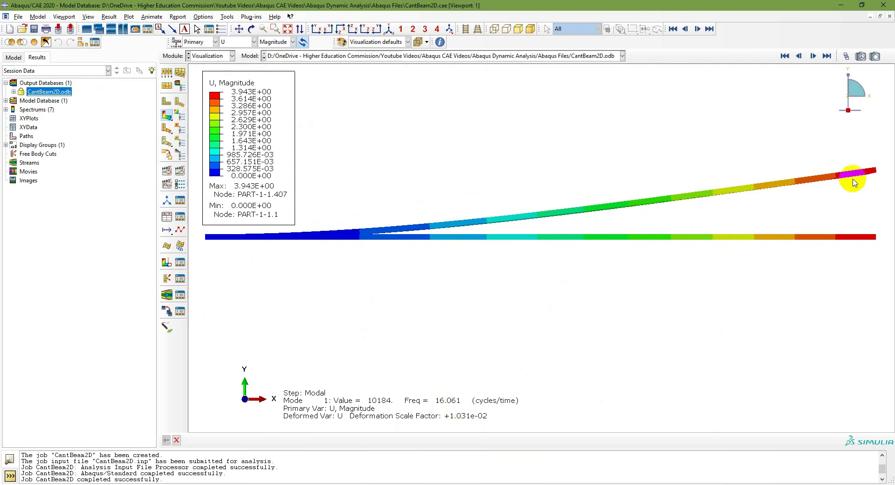
{"action": "key", "text": "alt+Tab"}
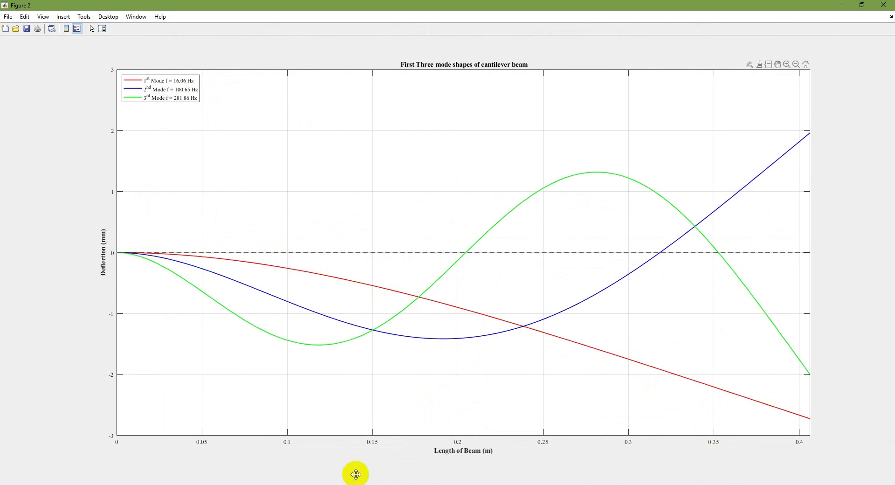
- Switch to Abaqus, display the beam's mode 2 shape and compare it with the second mode in MATLAB's Figure 2
{"action": "key", "text": "alt+Tab"}
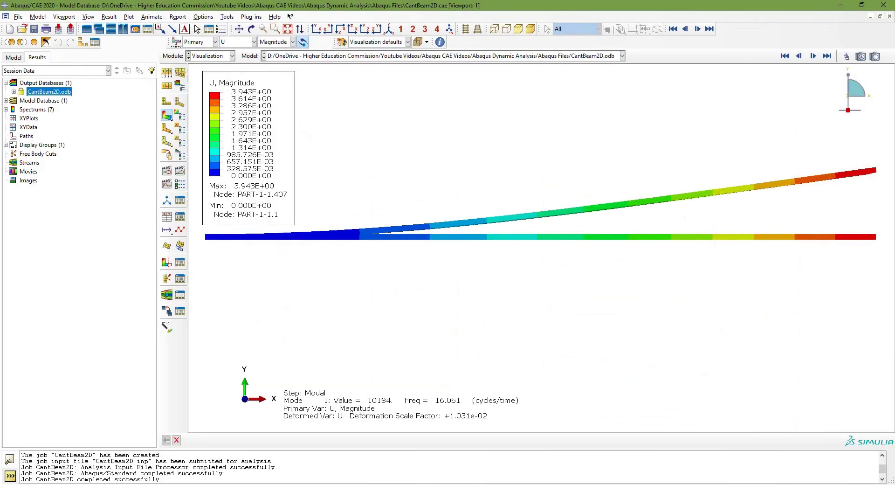
{"action": "left_click", "coordinate": [813, 56]}
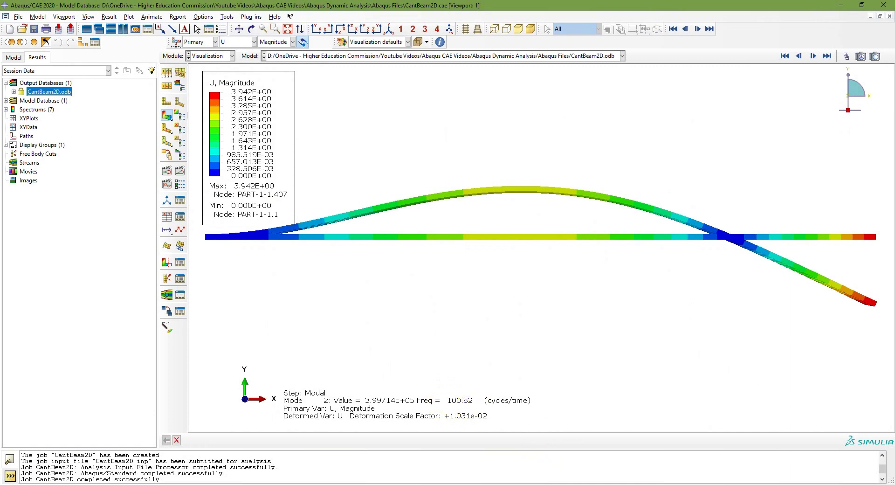
{"action": "left_click", "coordinate": [466, 448]}
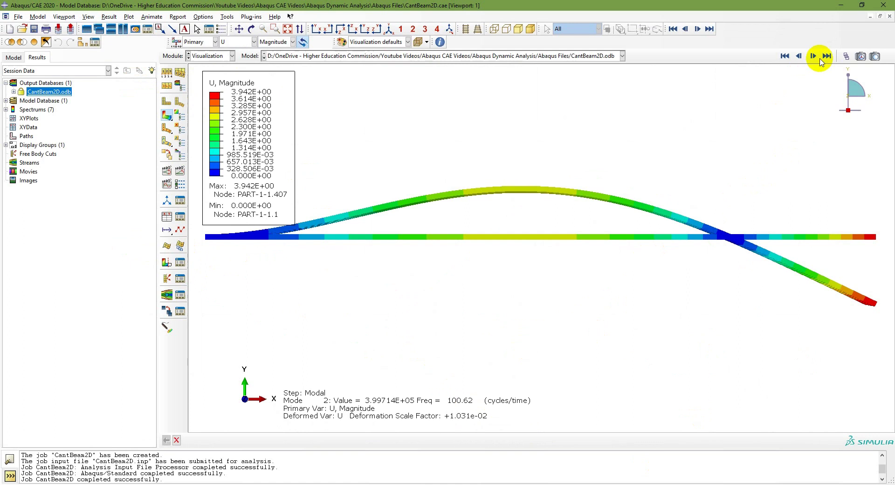
- Display the beam's mode 3 in Abaqus, compare it with the third mode in MATLAB's Figure 2, and minimize the figure
{"action": "left_click", "coordinate": [827, 56]}
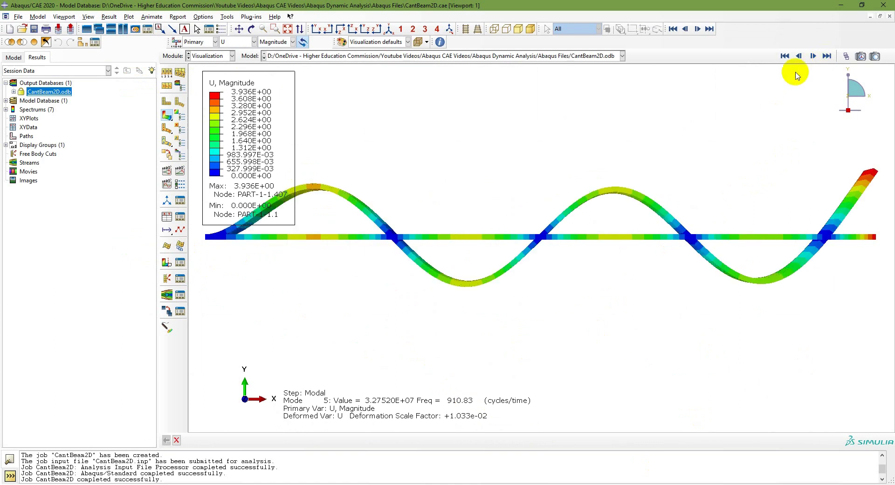
{"action": "left_click", "coordinate": [805, 56]}
{"action": "left_click", "coordinate": [799, 56]}
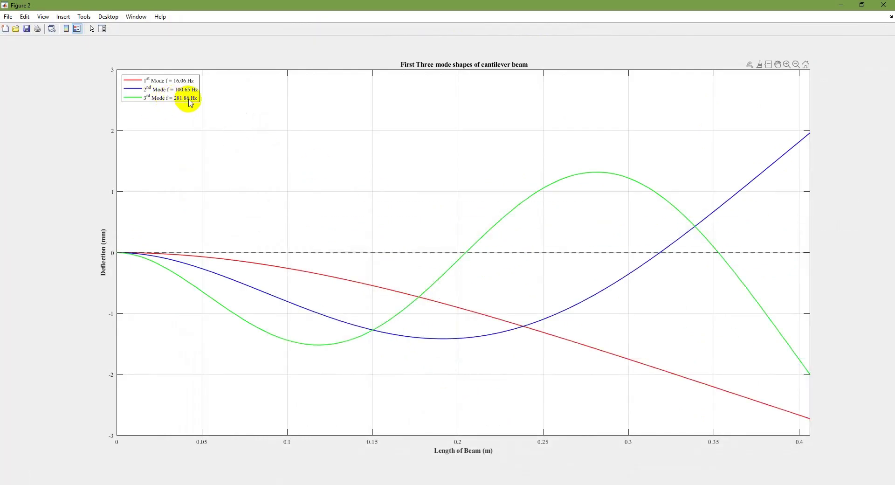
{"action": "left_click", "coordinate": [842, 6]}
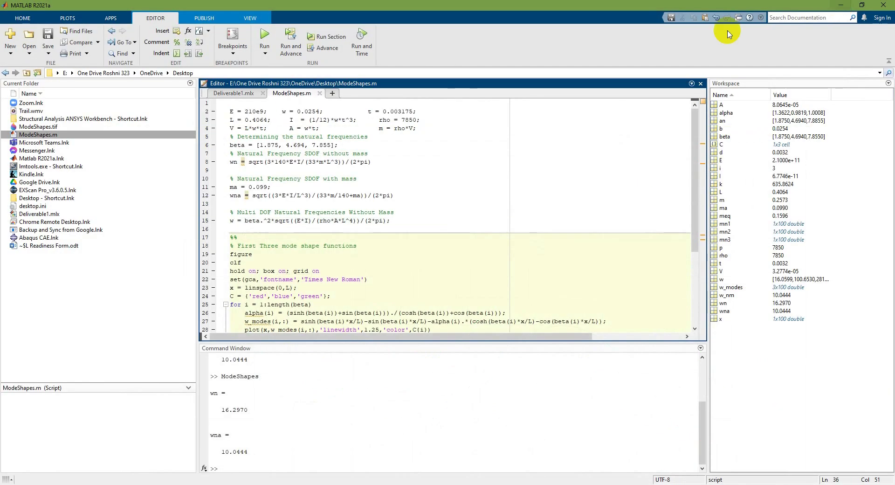